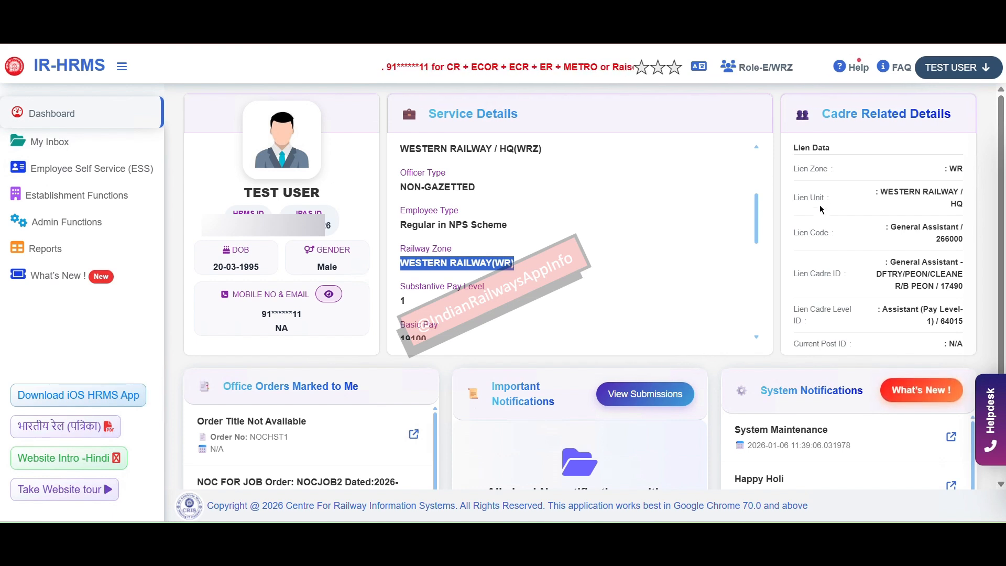
click(925, 275)
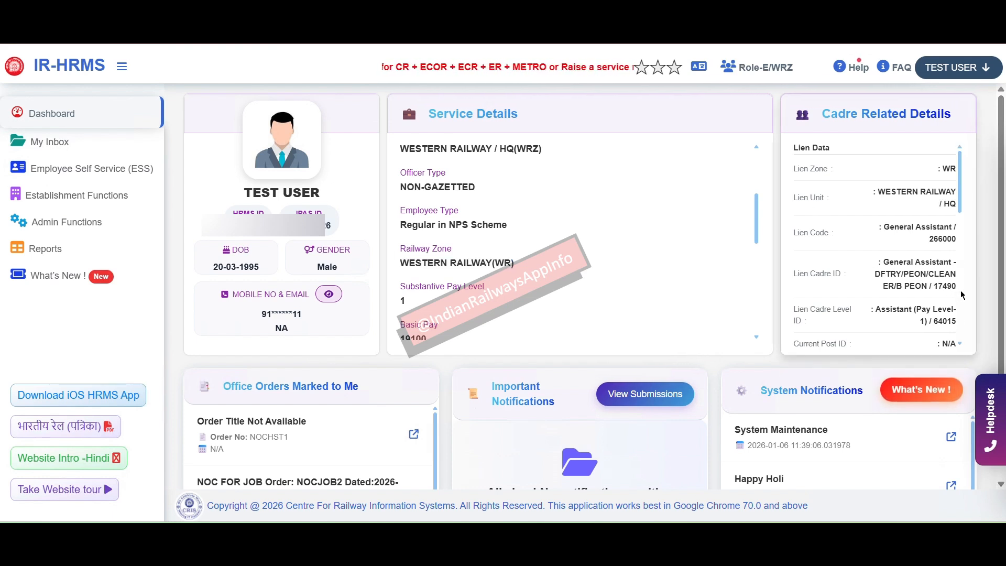
drag(950, 292, 880, 268)
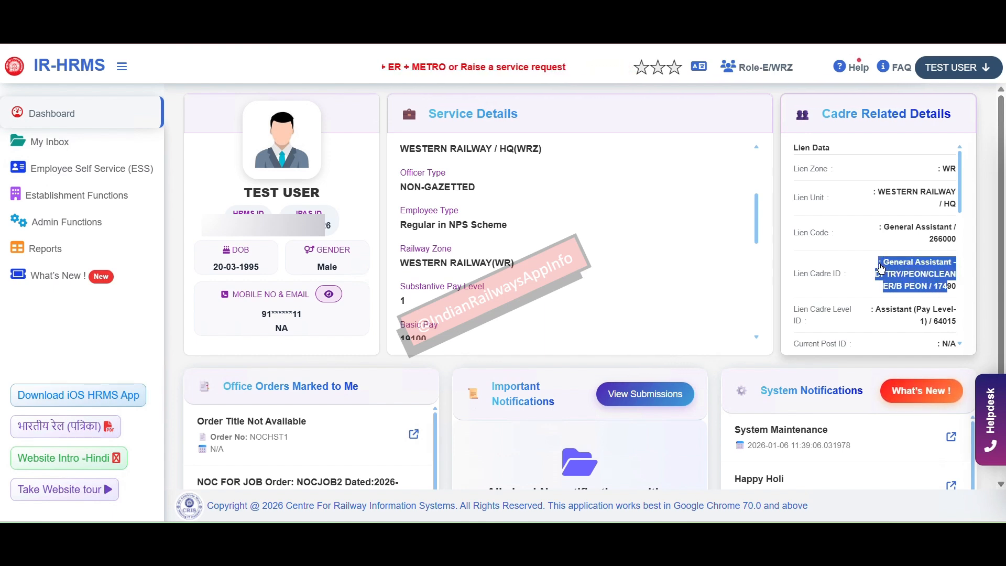
click(880, 268)
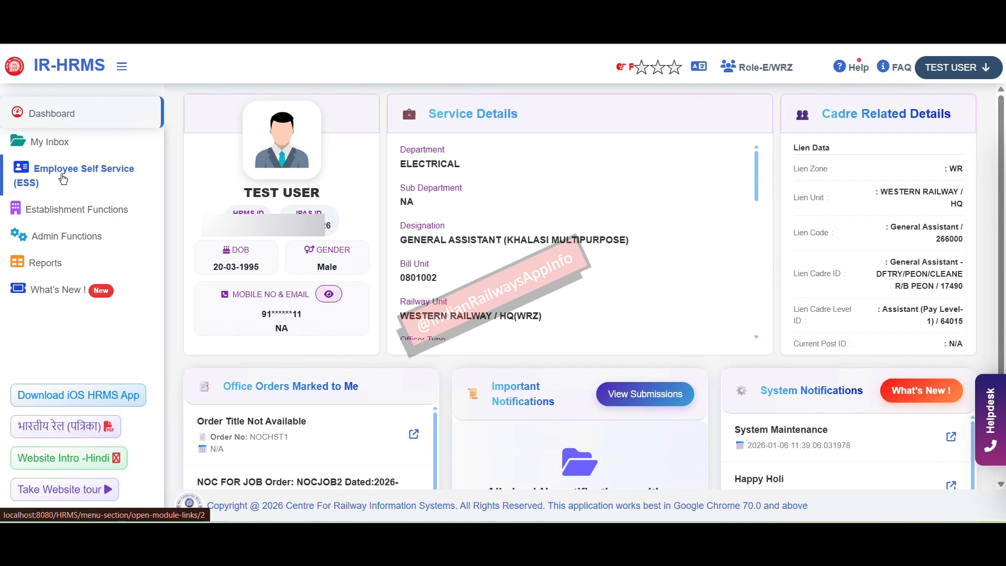
Step: From Employee Self Service, open Apply For/View Transfer Application and start an IRRT one-way application
click(63, 179)
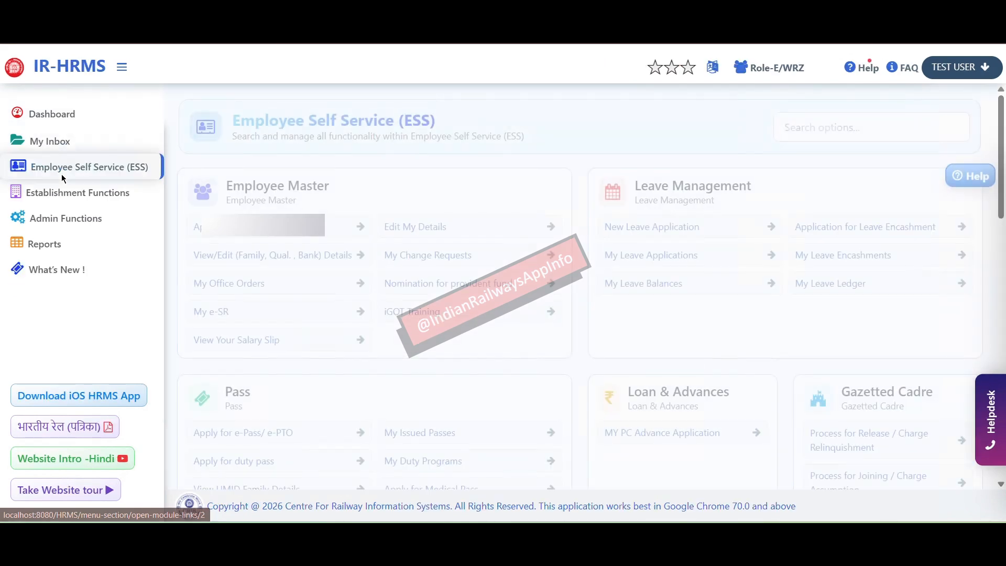
scroll(531, 310, down, 10)
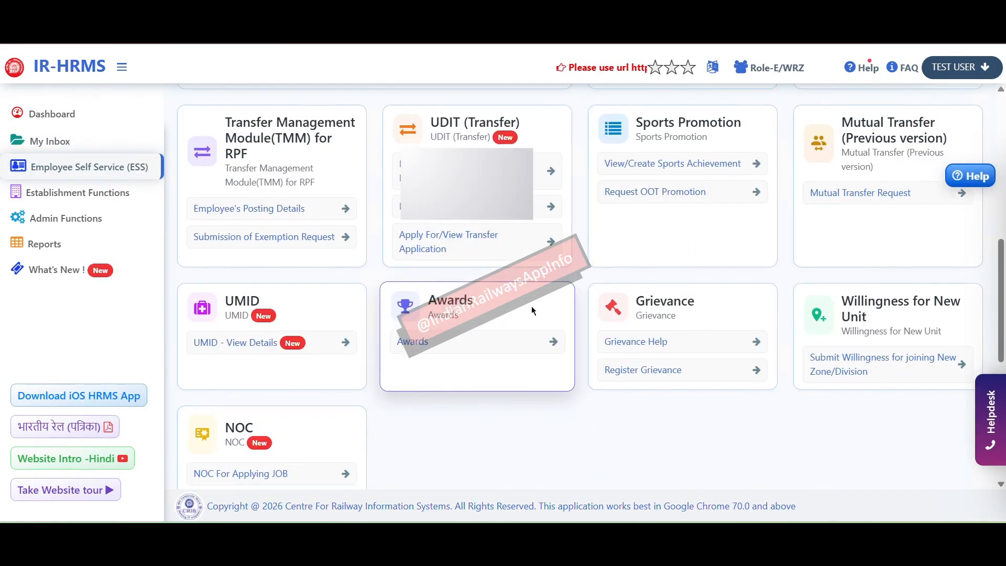
click(442, 243)
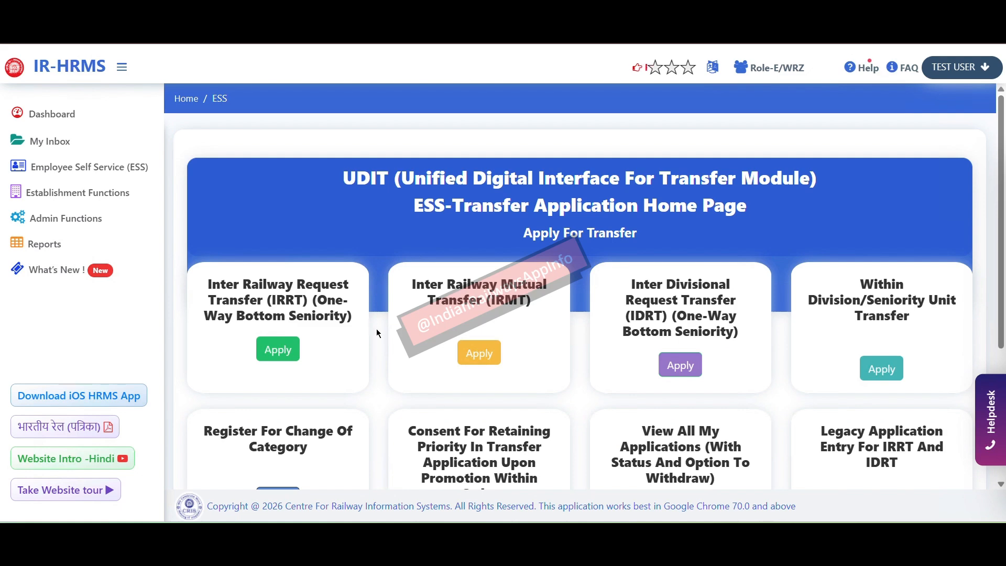
scroll(376, 331, down, 2)
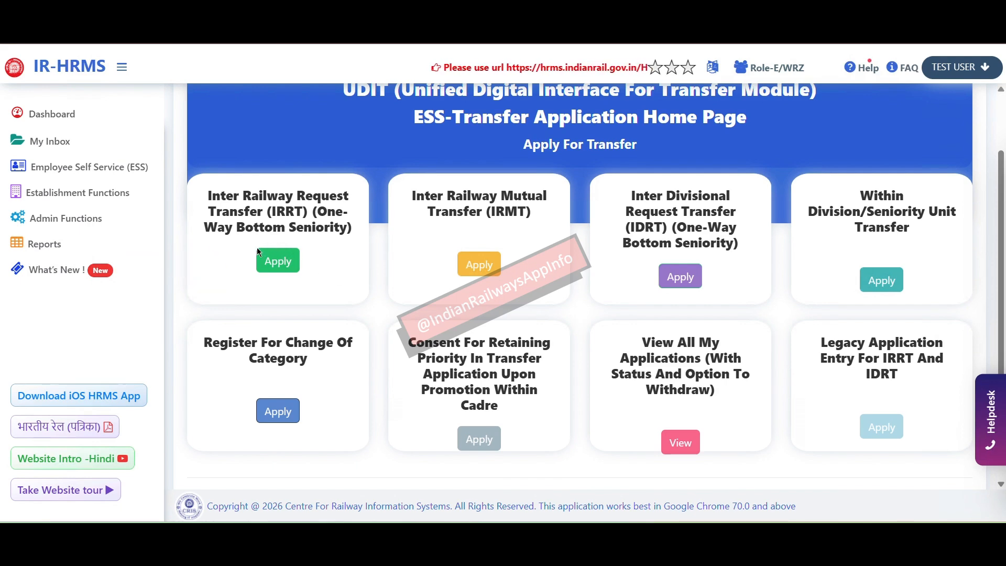
click(281, 269)
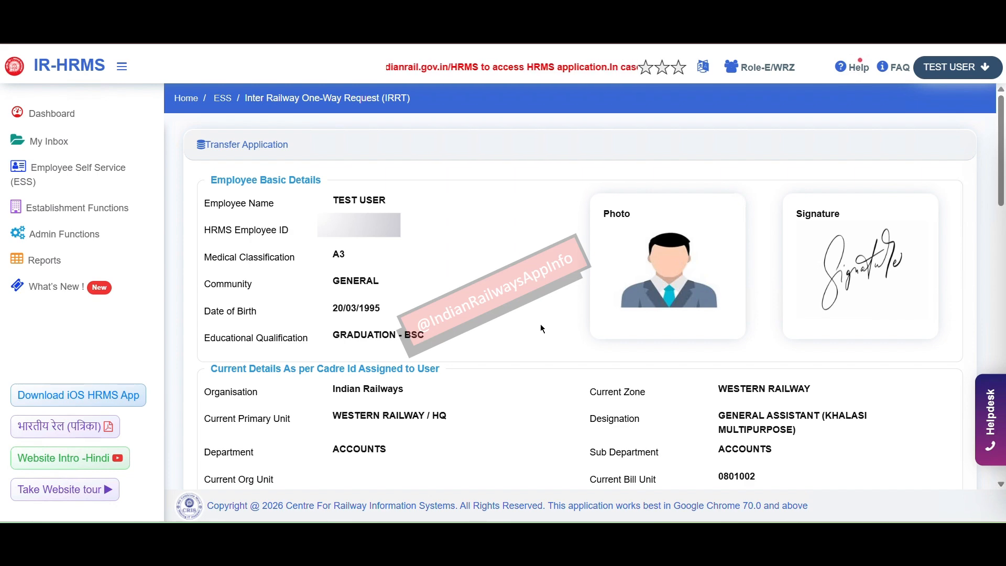
scroll(542, 328, down, 5)
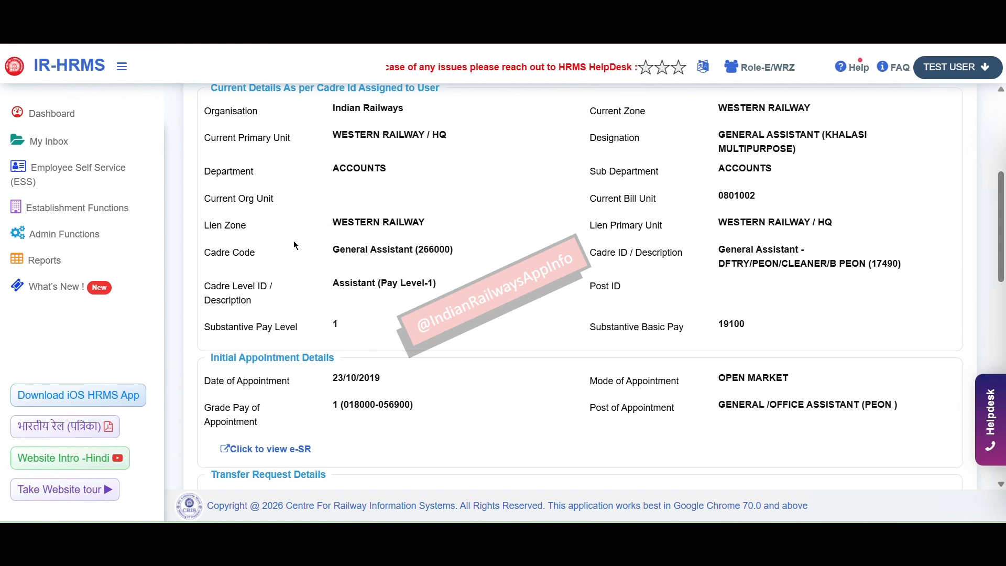
drag(211, 256, 435, 283)
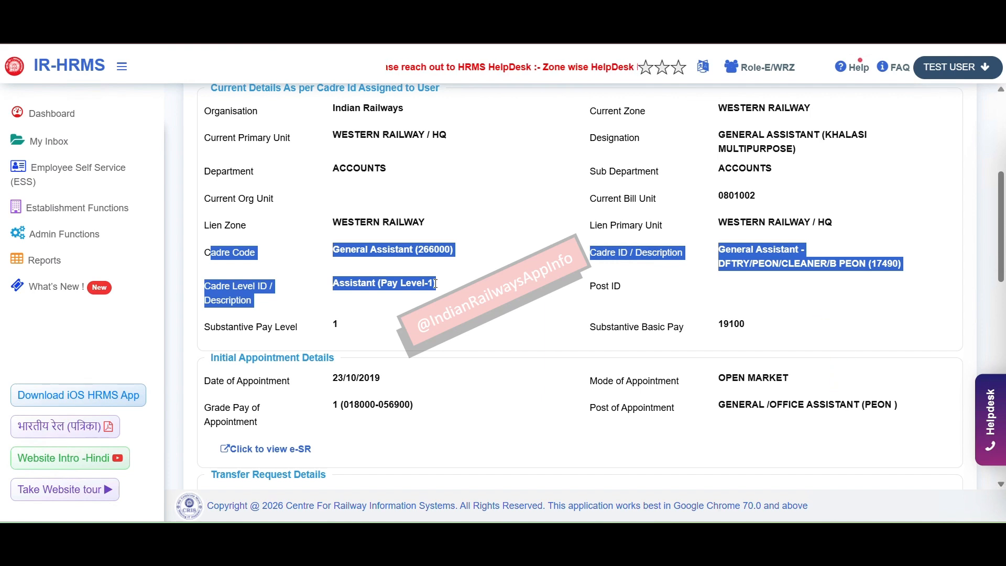
click(825, 264)
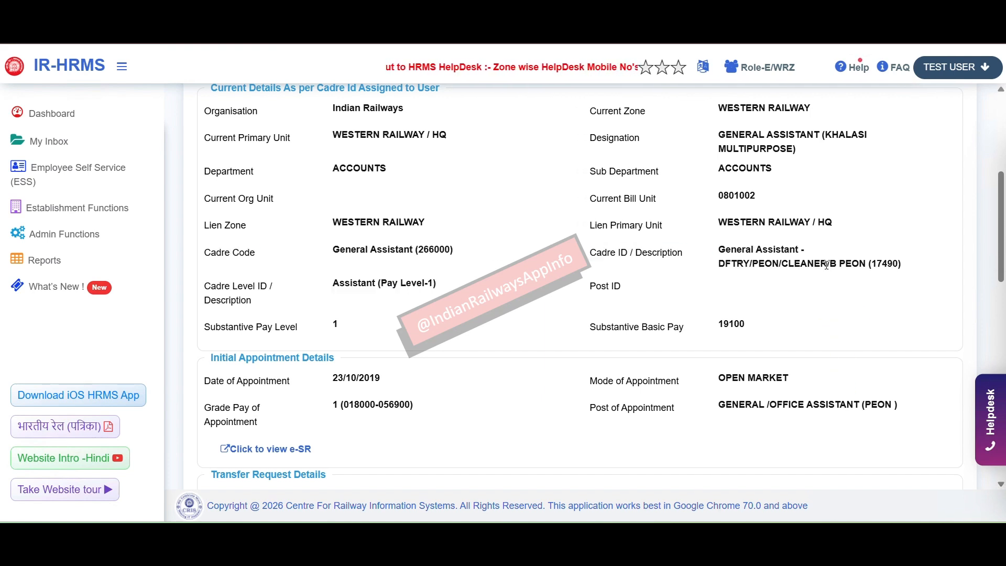
double_click(398, 252)
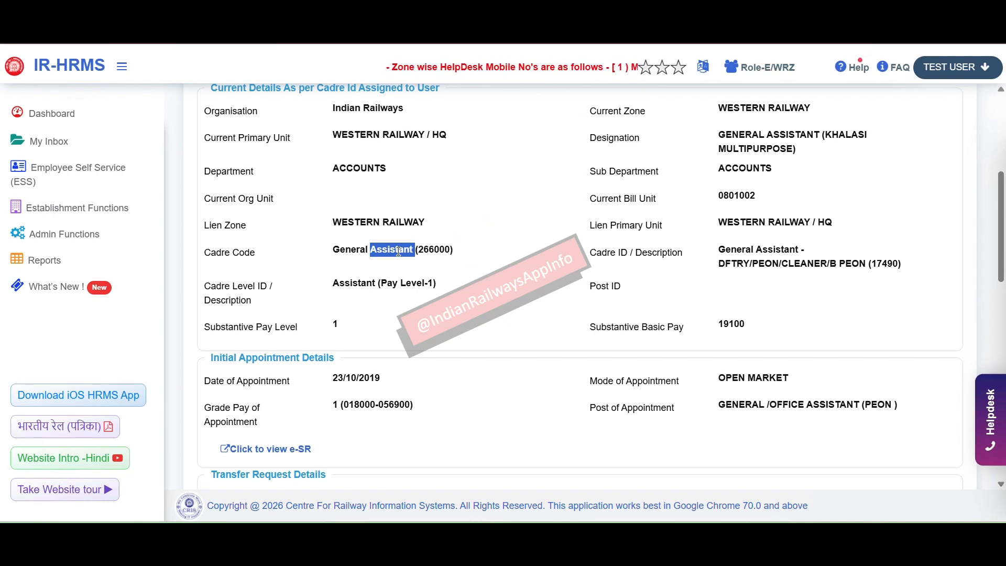
scroll(396, 159, down, 6)
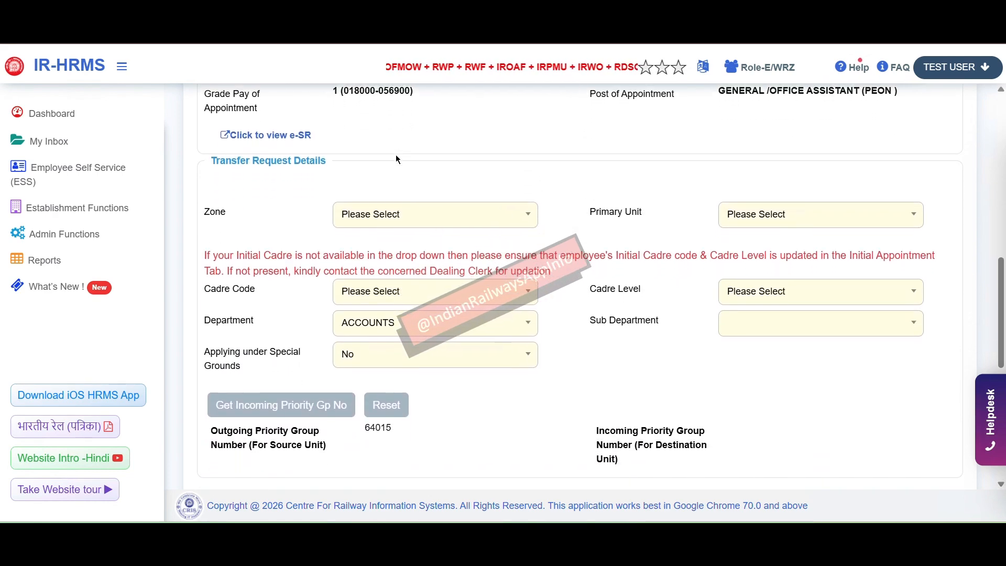
Step: Set the destination Zone to NORTHERN RAILWAY (NR) by searching 'norther'
scroll(396, 159, down, 1)
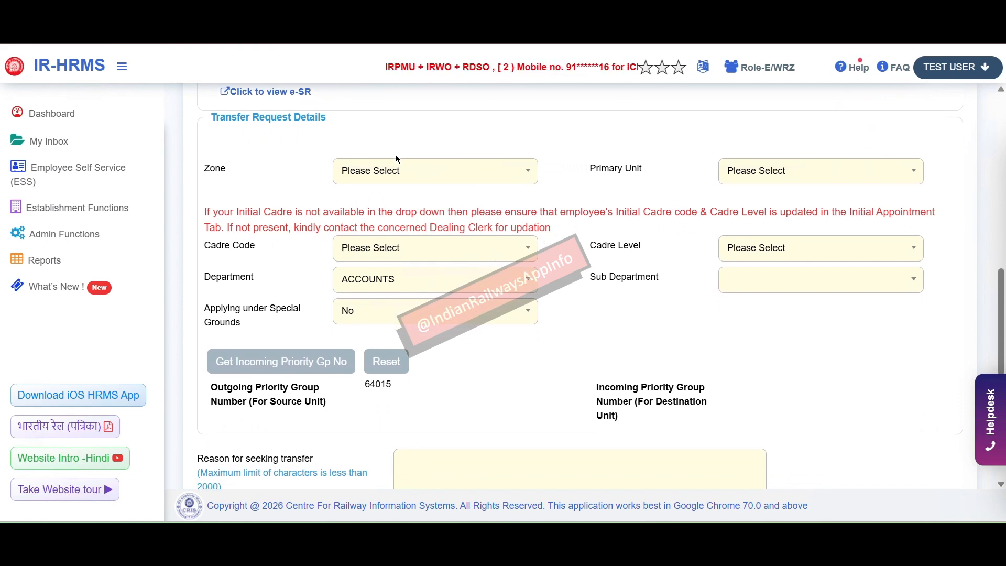
click(430, 172)
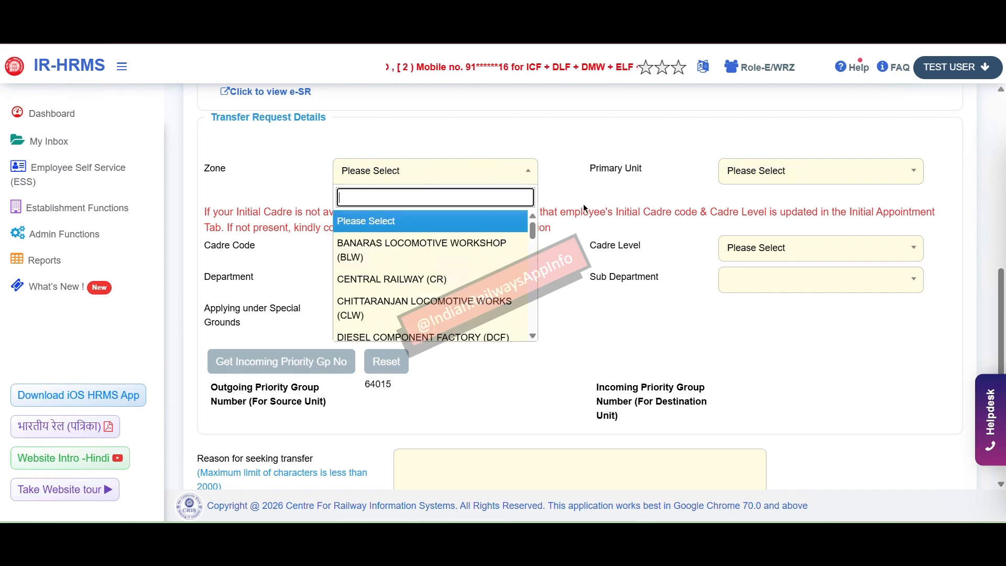
click(595, 214)
scroll(733, 209, up, 6)
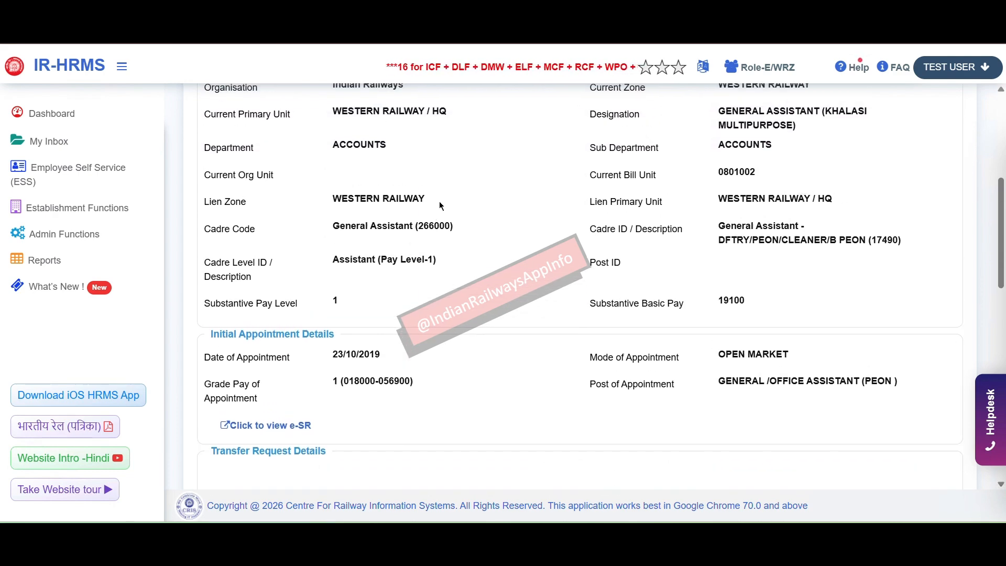
drag(440, 205, 315, 201)
scroll(498, 335, down, 7)
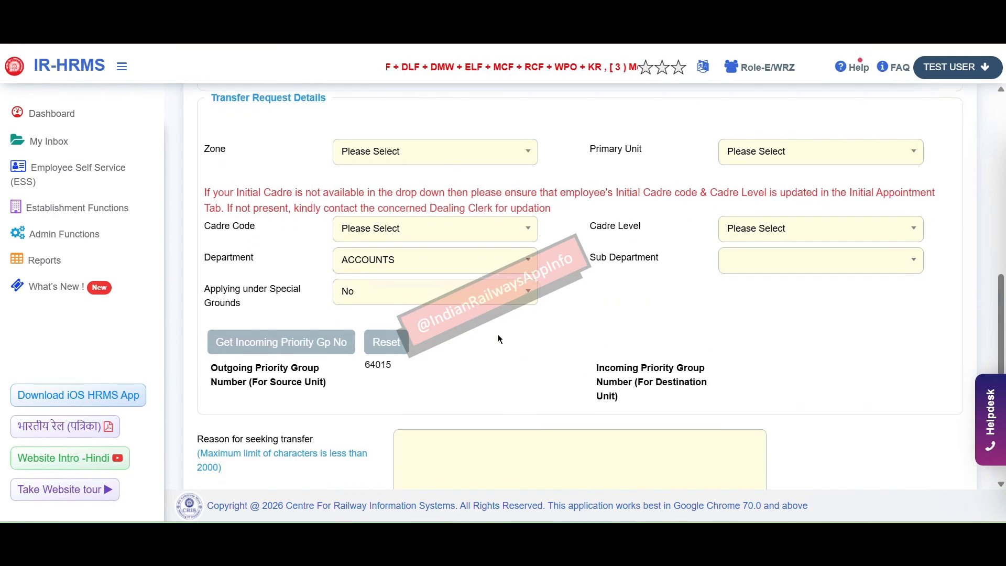
scroll(498, 334, down, 1)
scroll(497, 335, up, 1)
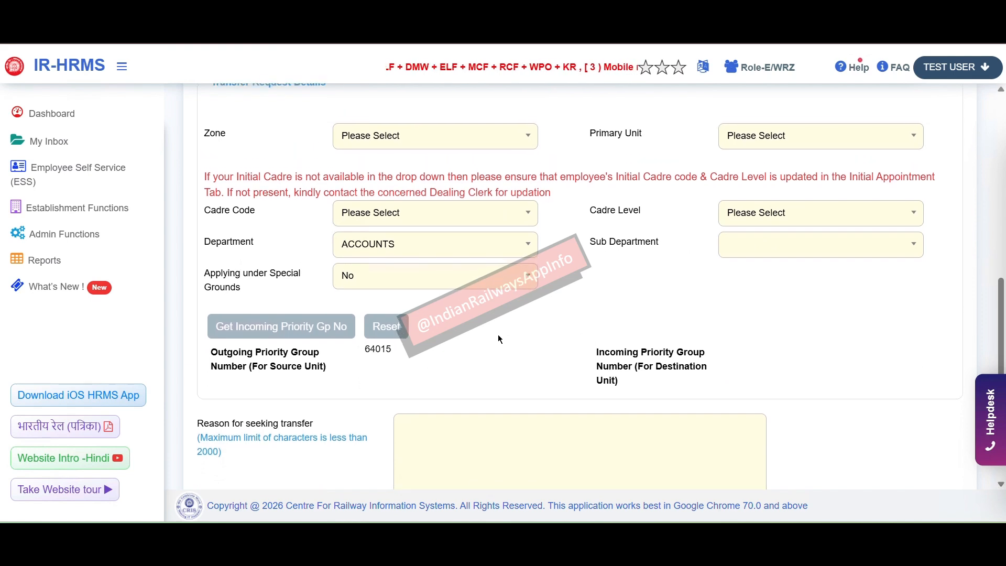
click(451, 153)
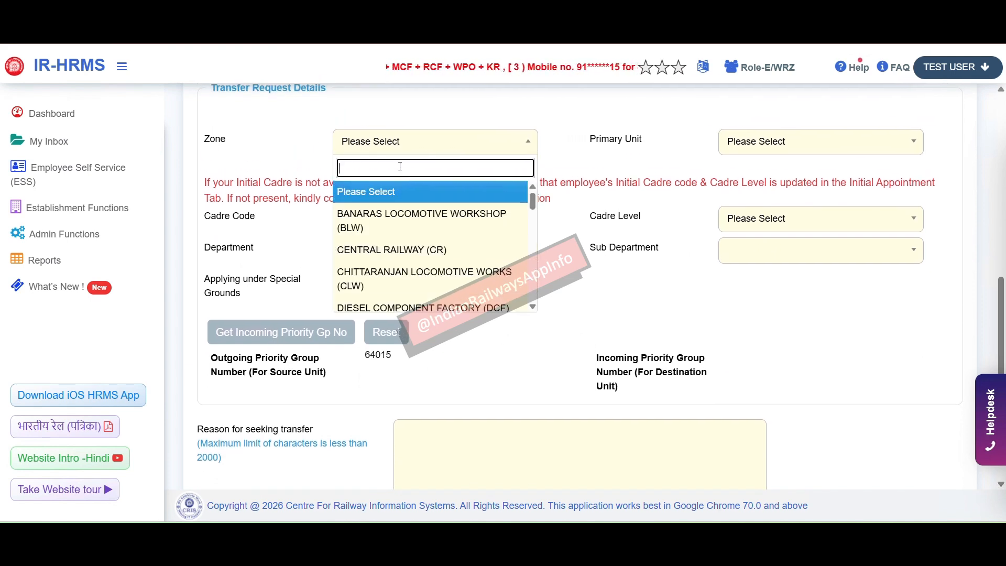
text(norther)
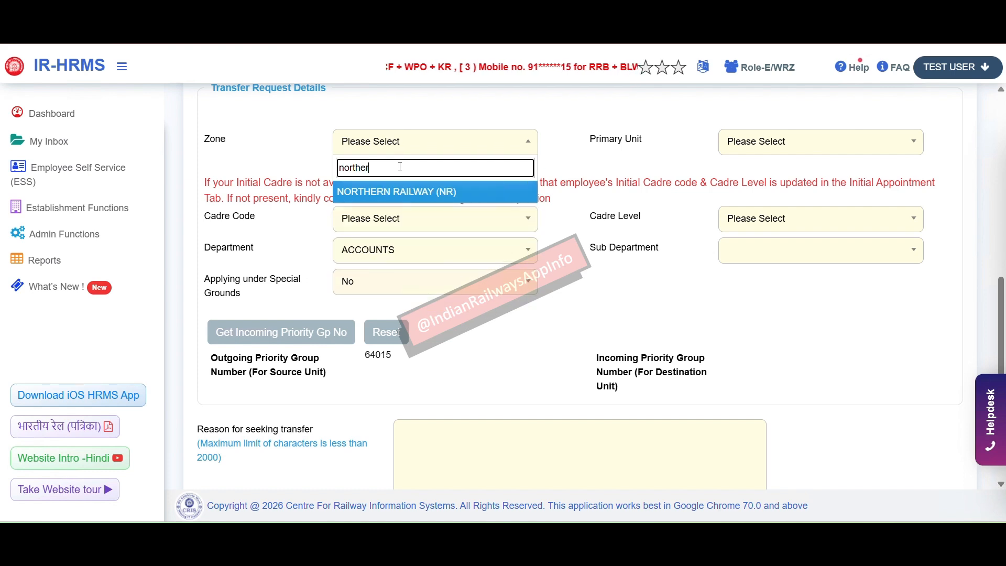
click(407, 190)
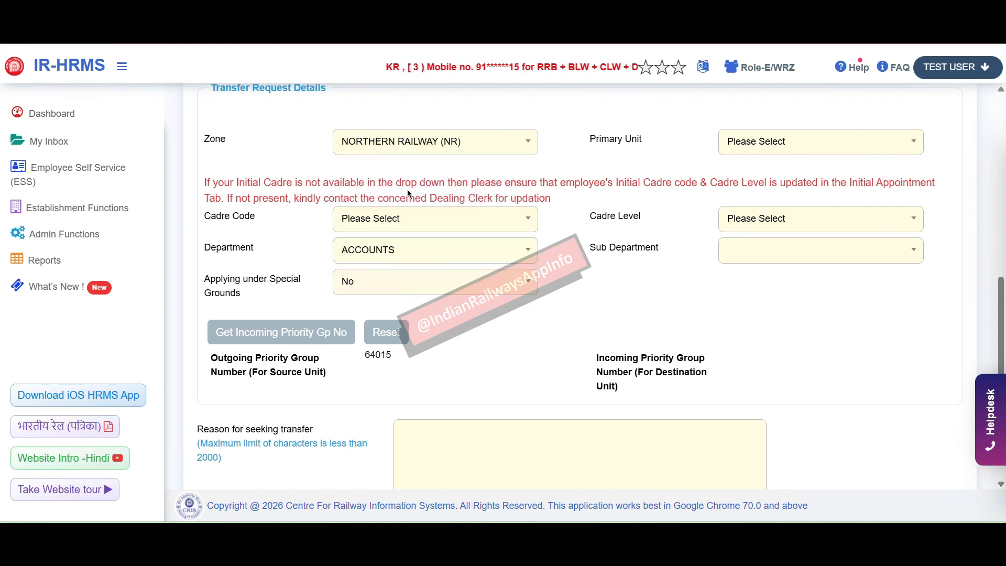
Step: Choose NORTHERN RAILWAY (HQ) as the Primary Unit
click(786, 143)
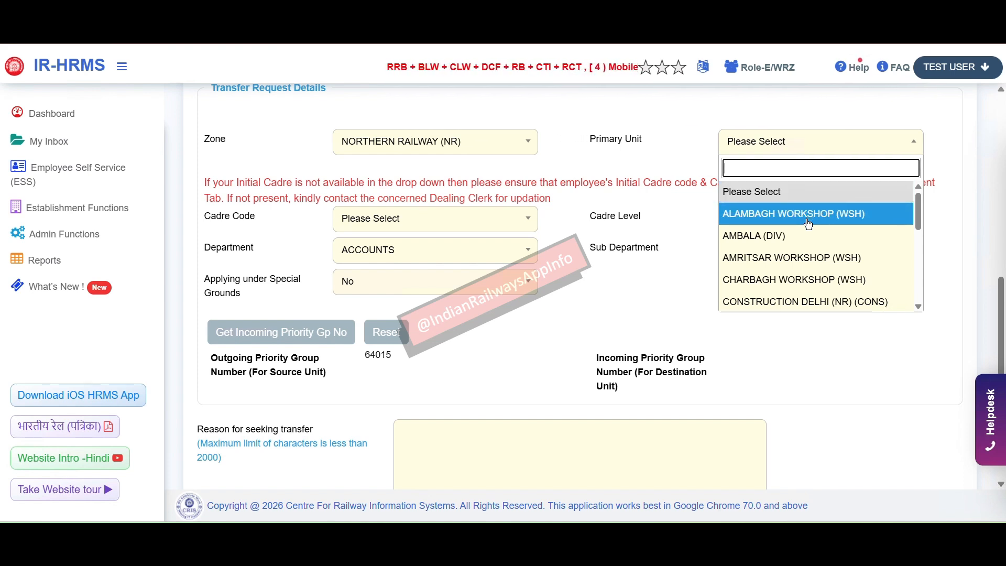
scroll(776, 264, down, 5)
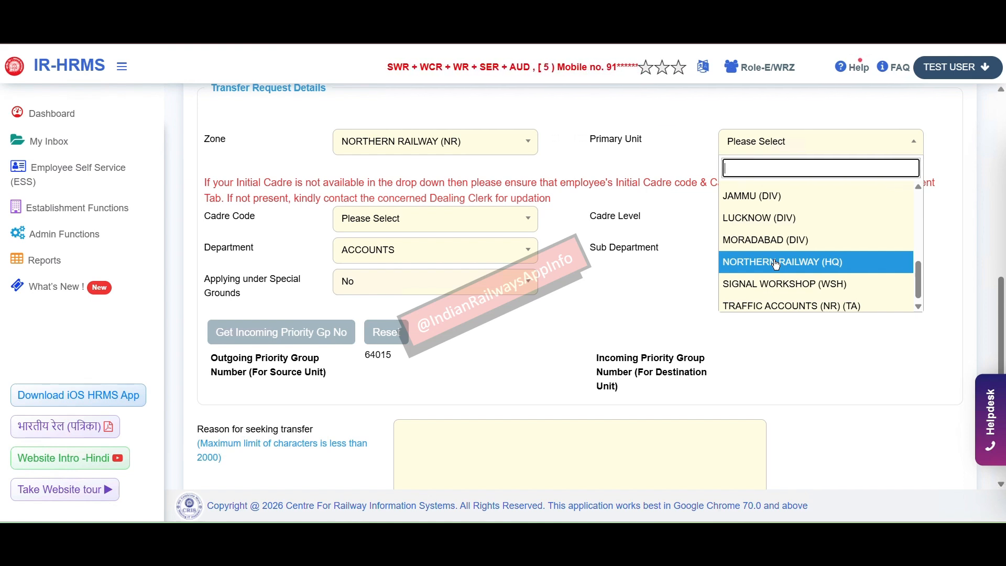
click(776, 262)
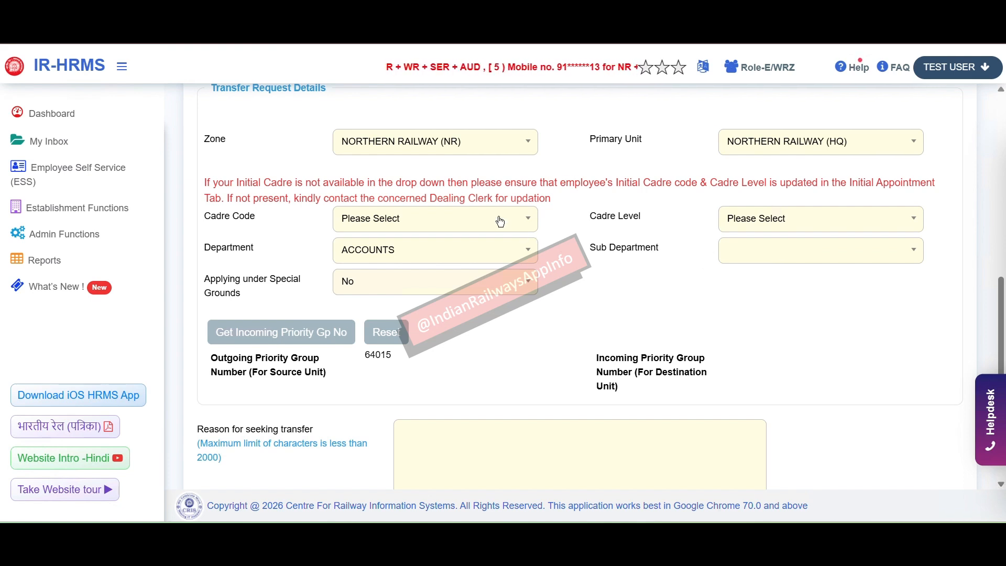
click(477, 222)
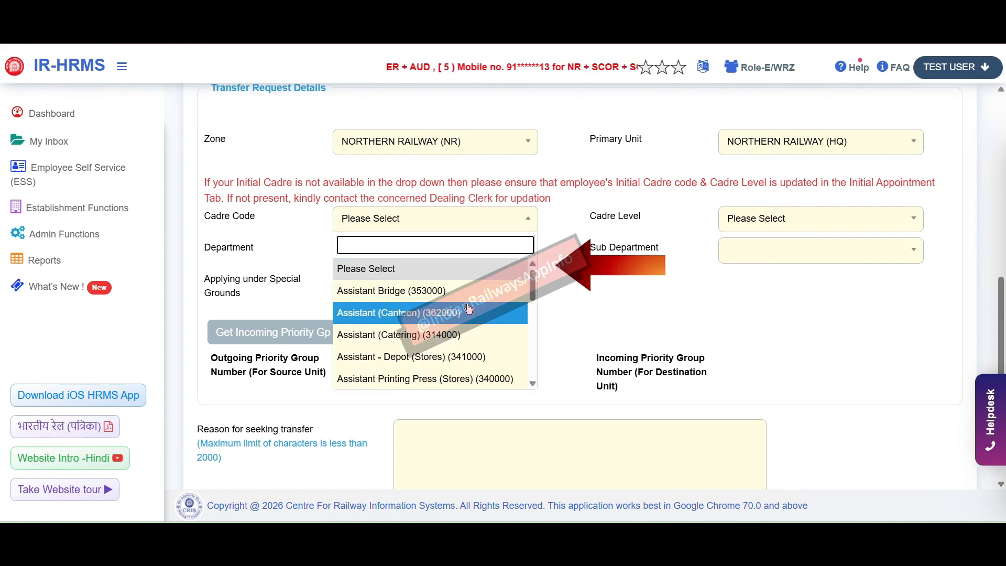
scroll(469, 310, down, 10)
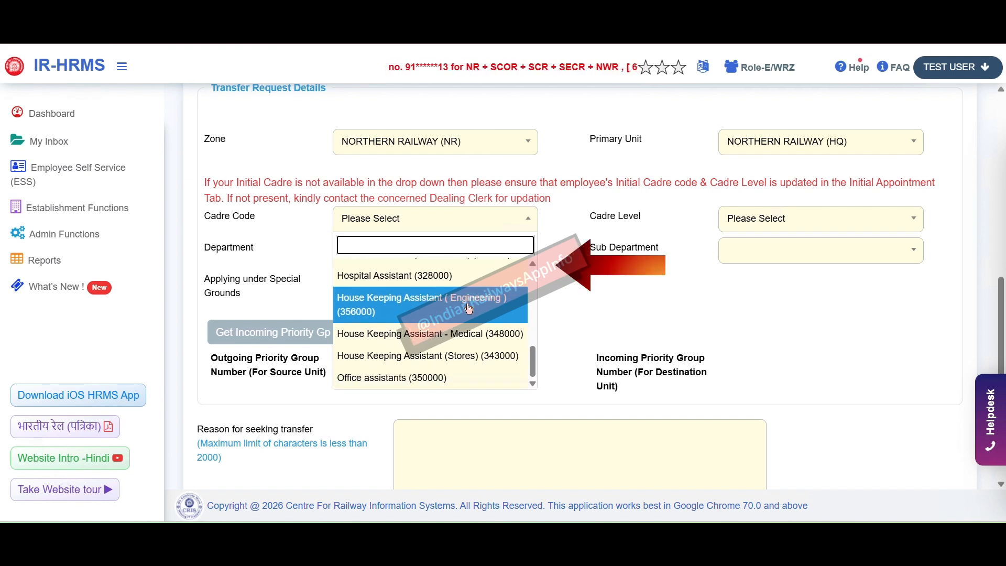
scroll(472, 311, up, 10)
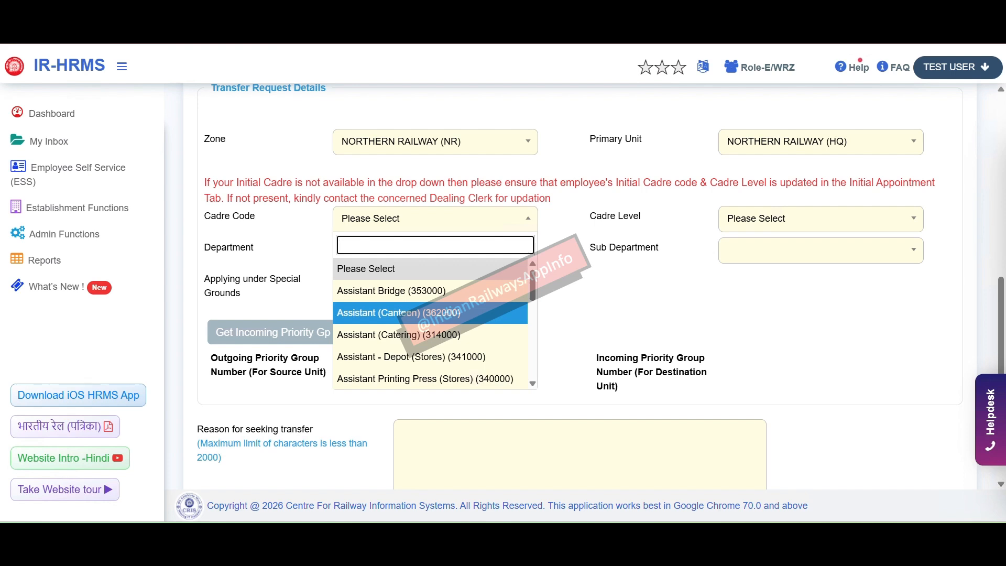
click(562, 196)
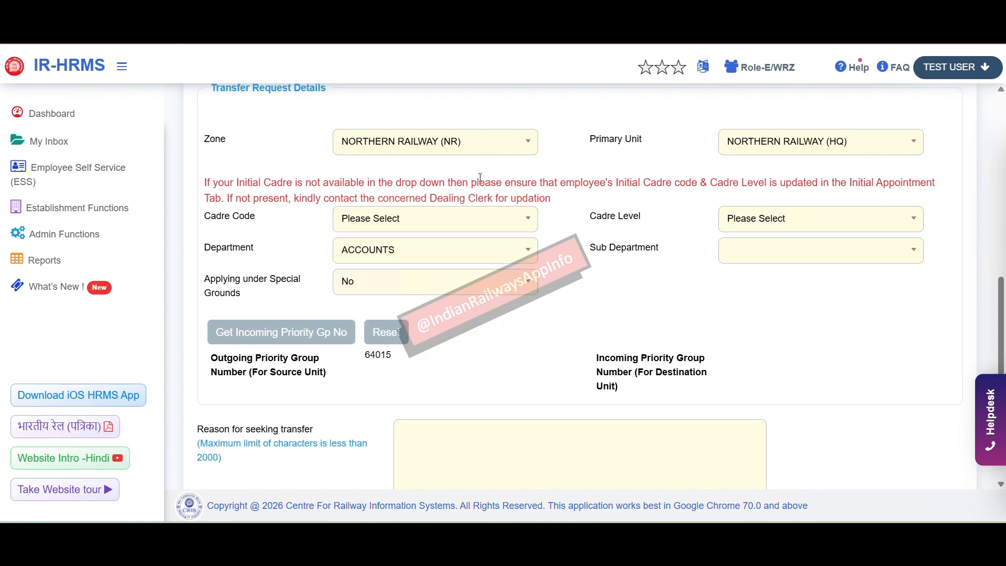
drag(565, 202, 204, 191)
Step: Try MORADABAD (DIV) as Primary Unit, then revert it to NORTHERN RAILWAY (HQ)
click(700, 154)
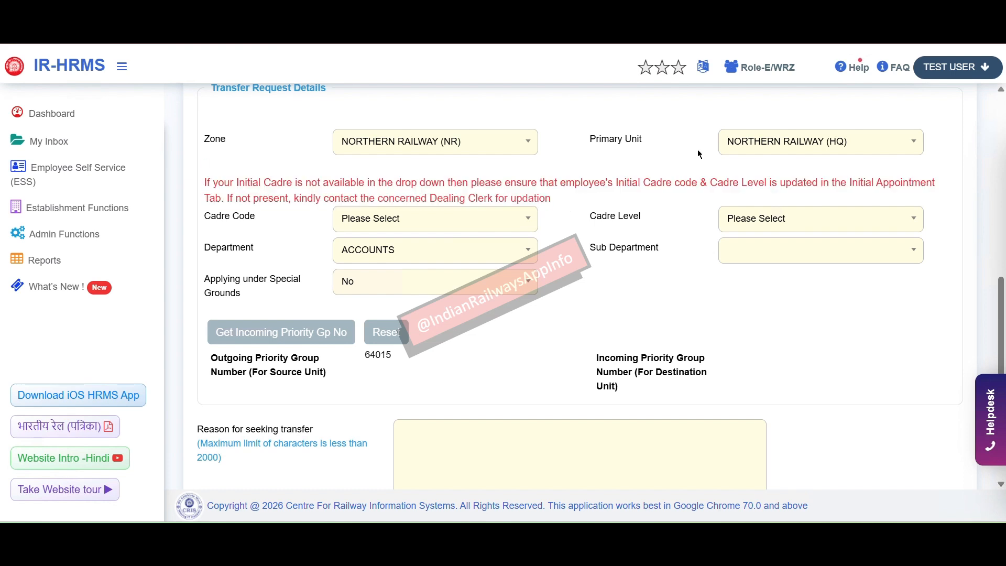
click(781, 144)
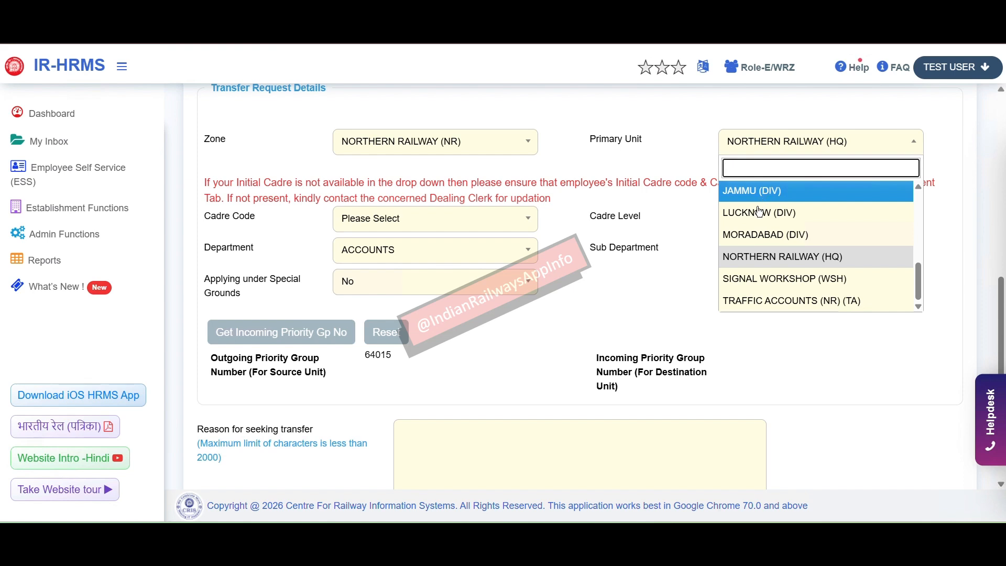
click(738, 244)
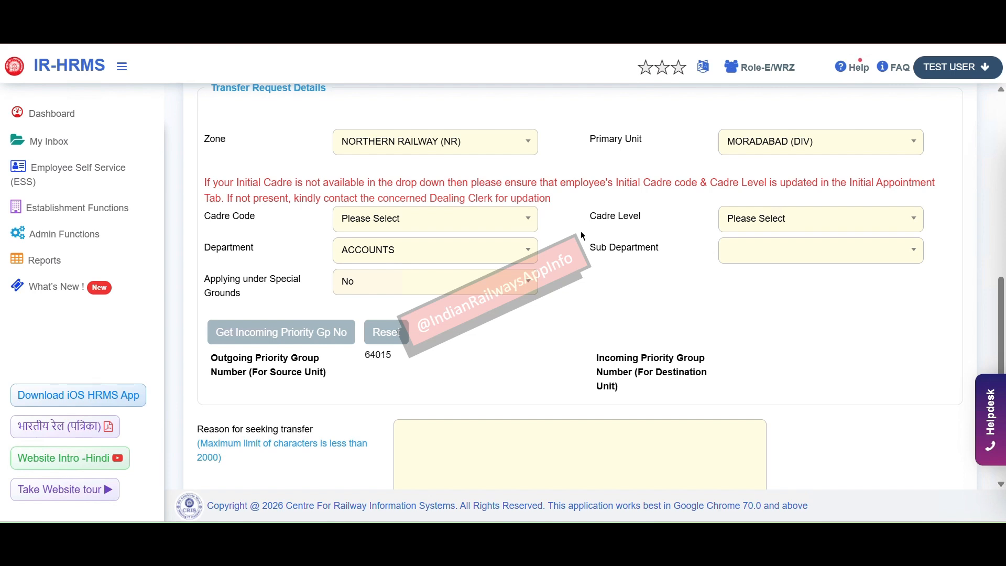
click(858, 147)
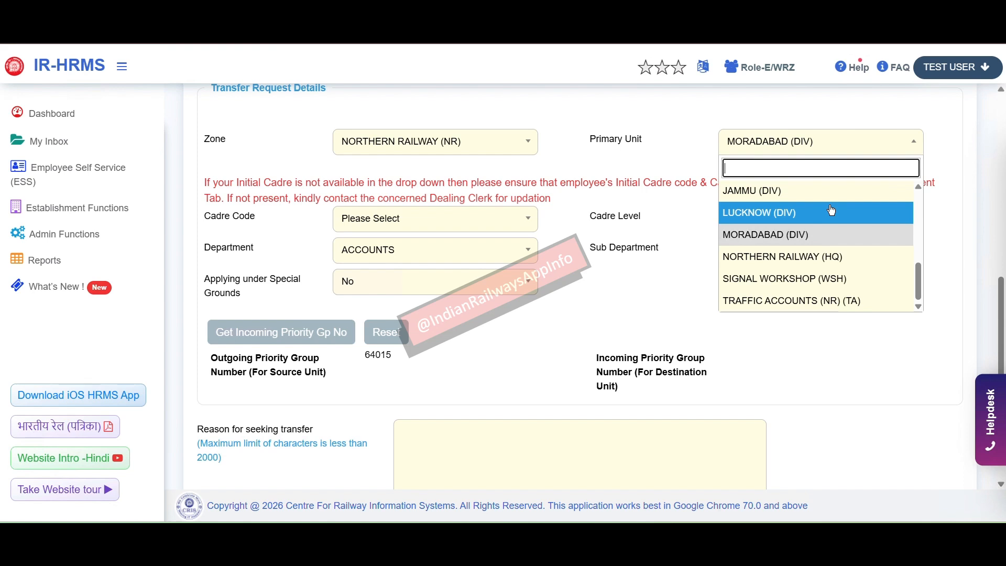
click(811, 259)
Step: Set Cadre Code to General Assistant (266000) and Cadre Level to Assistant (Pay Level-1)
click(503, 218)
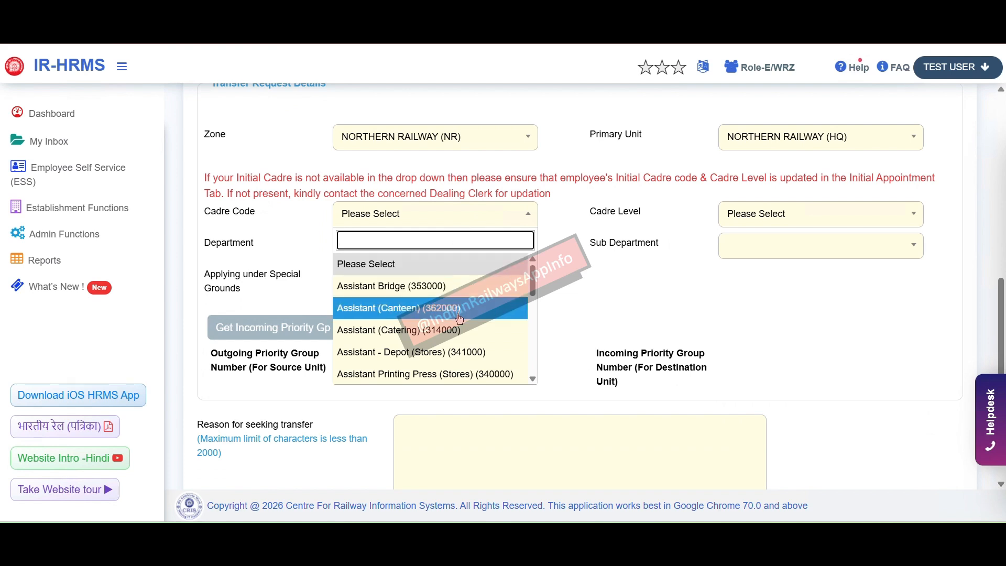
scroll(460, 318, down, 5)
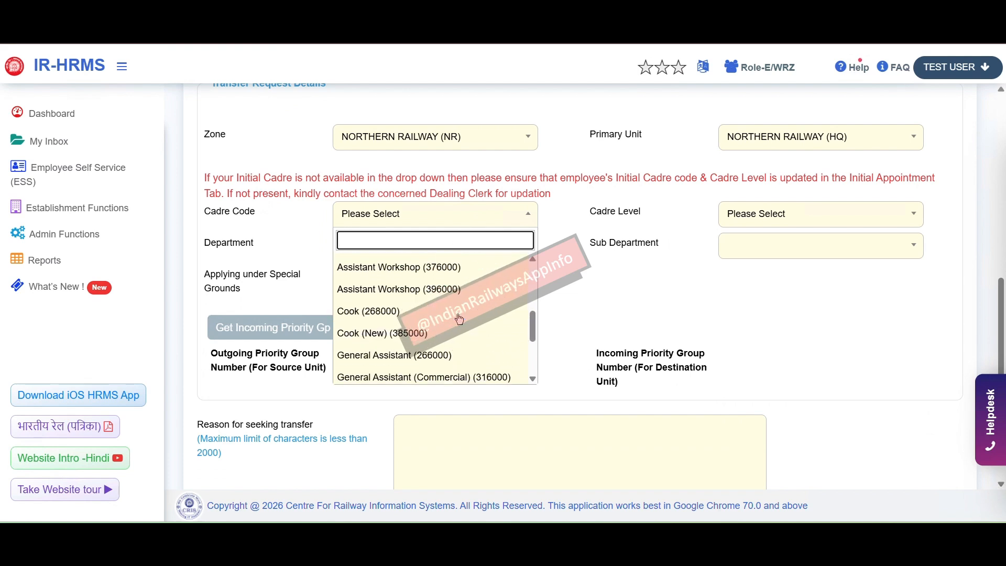
scroll(459, 318, down, 1)
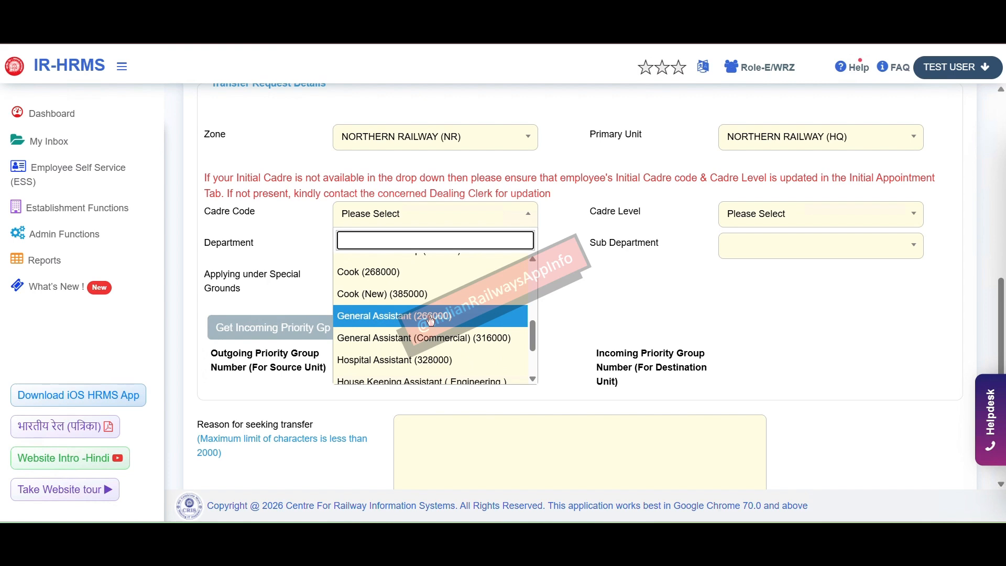
click(431, 317)
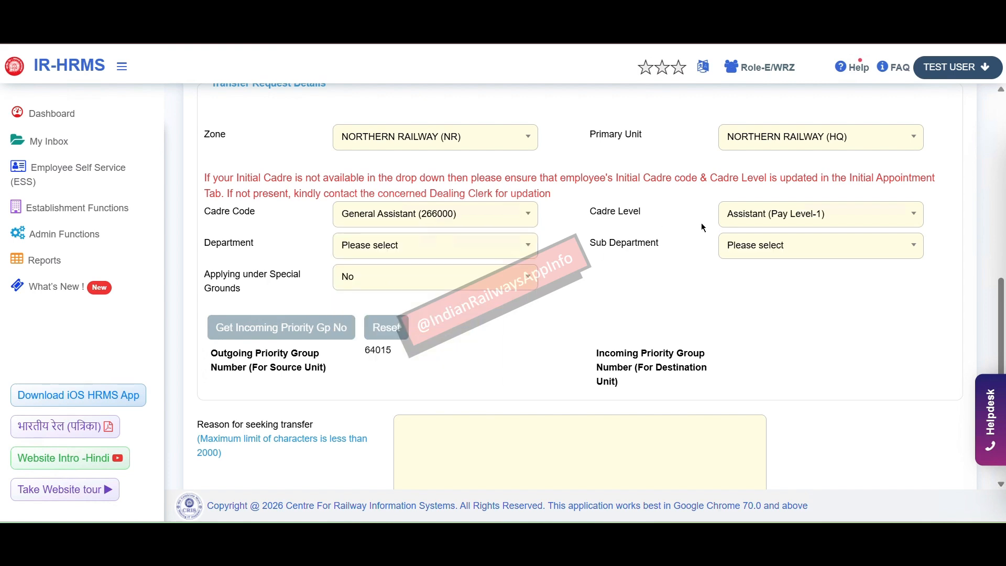
click(785, 225)
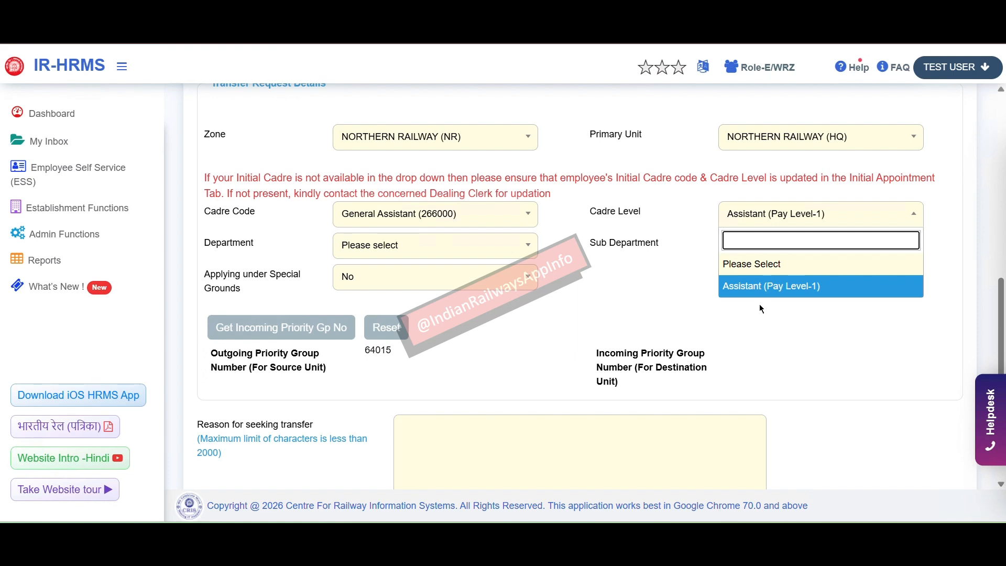
click(777, 291)
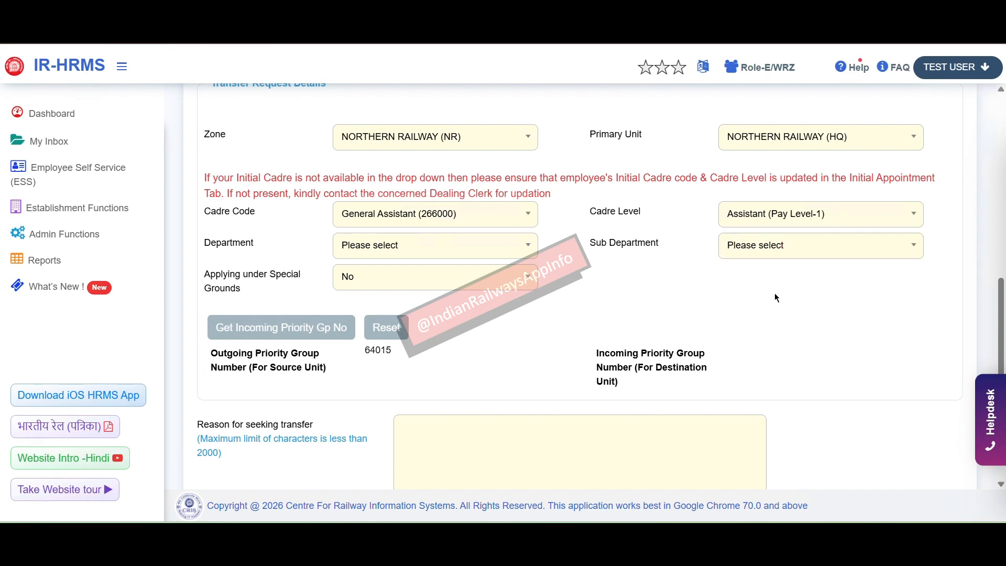
click(495, 250)
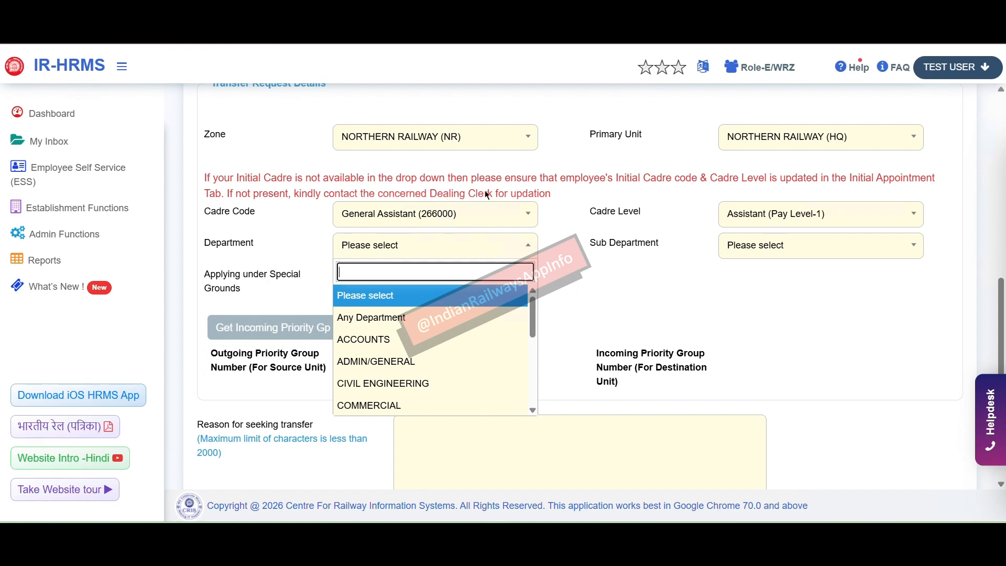
Step: Choose ACCOUNTS for both the Department and the Sub Department
drag(621, 143, 673, 146)
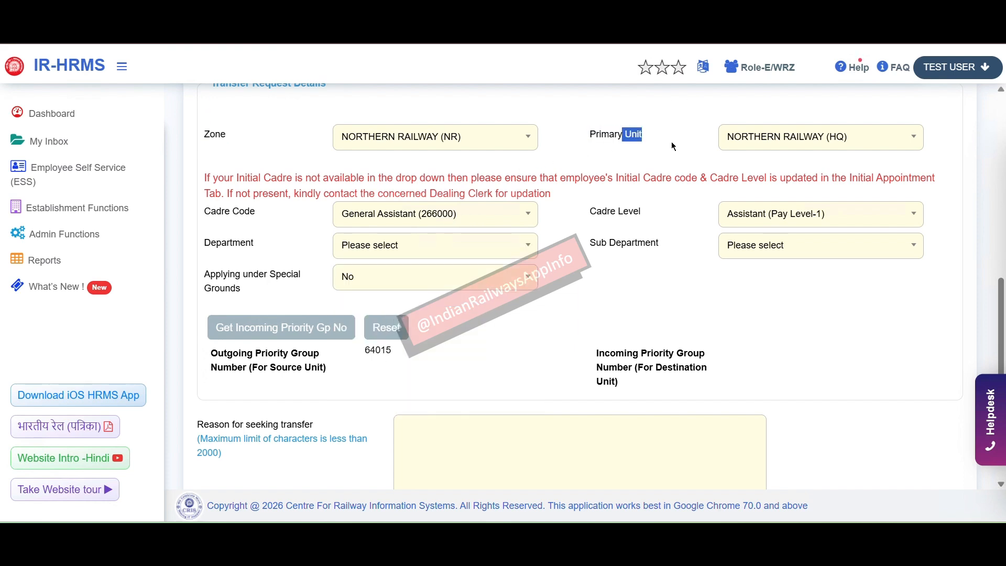
click(422, 248)
scroll(422, 367, down, 5)
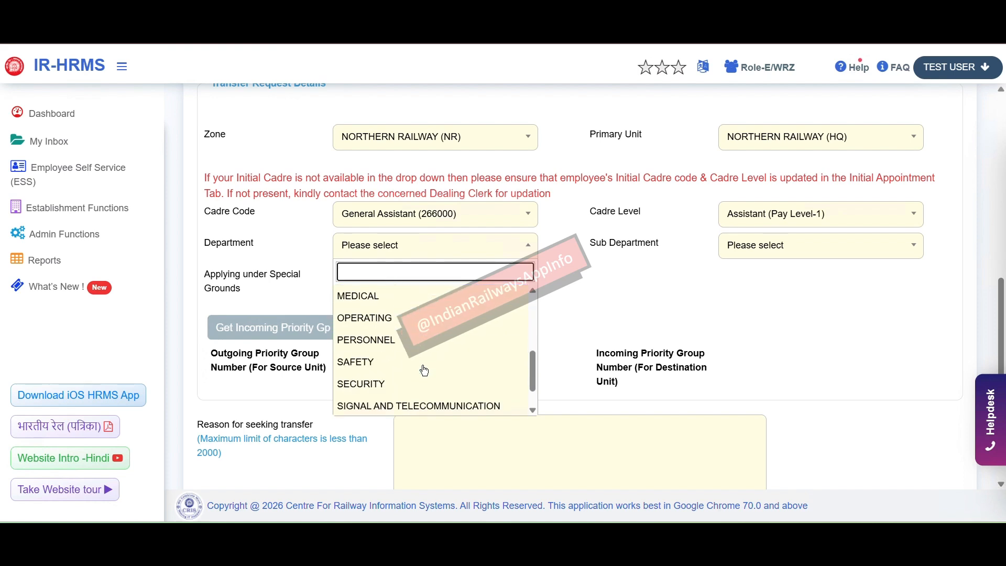
scroll(424, 371, up, 5)
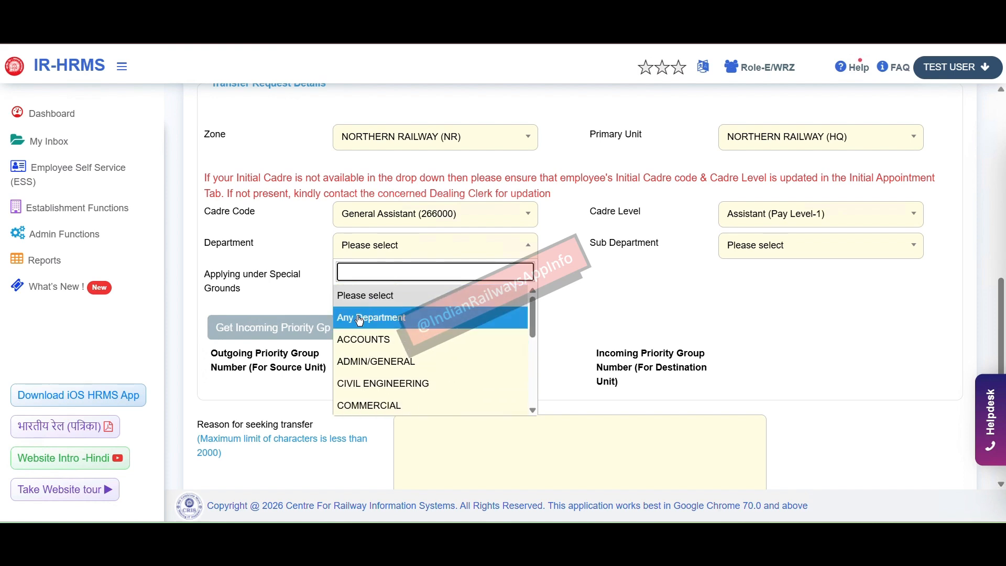
click(383, 340)
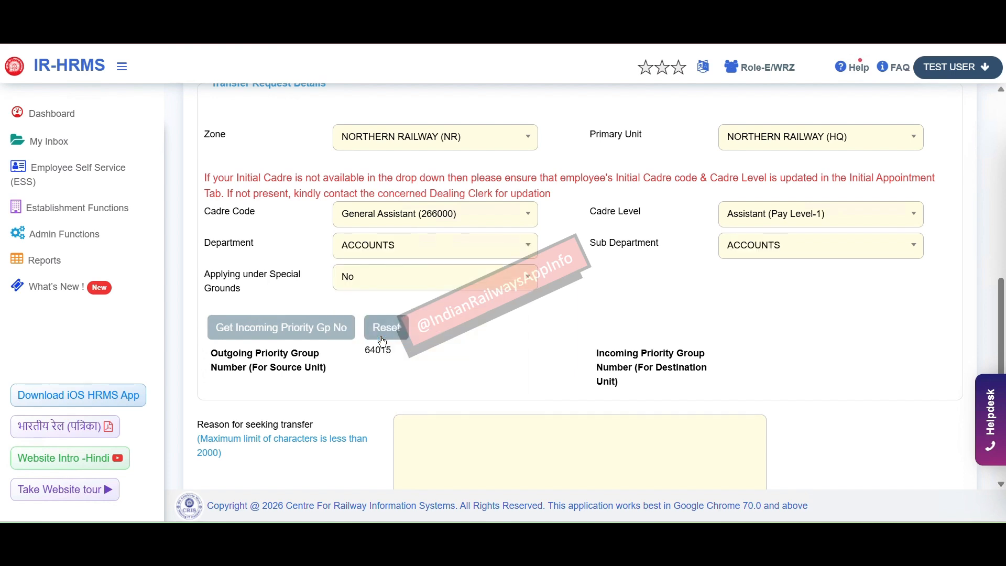
click(762, 259)
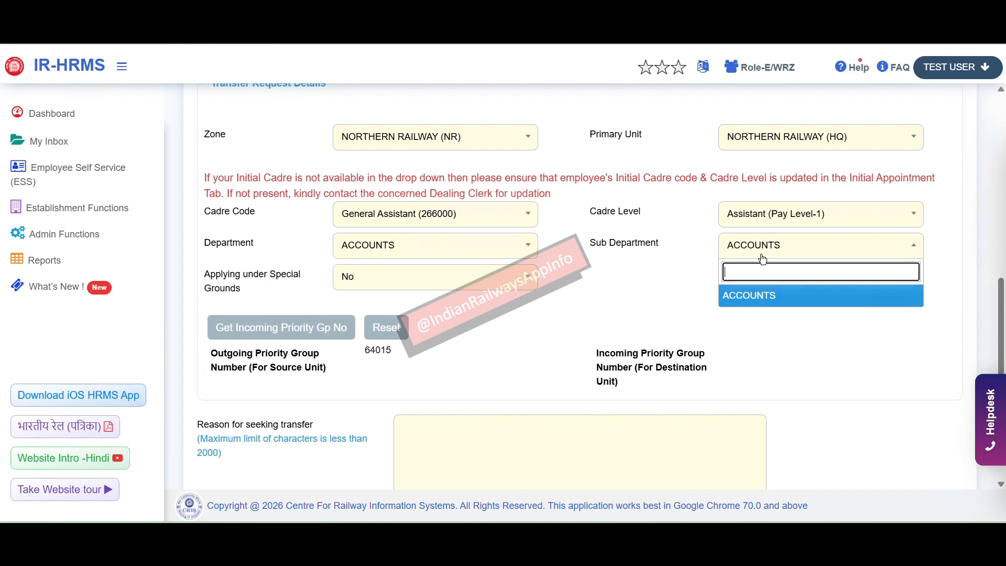
click(757, 296)
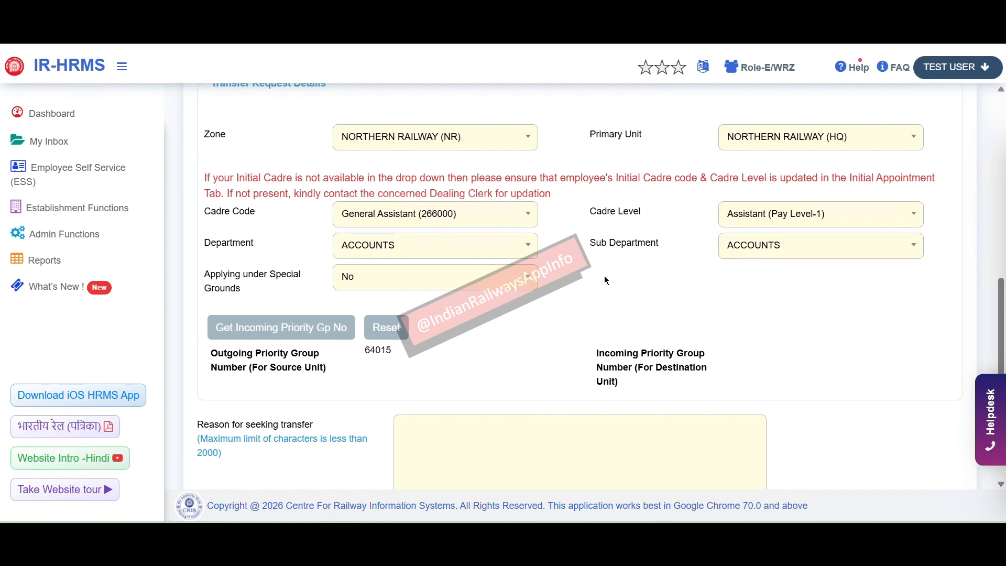
Step: Toggle Applying under Special Grounds to Yes and back to No, then highlight priority group 64015
click(513, 282)
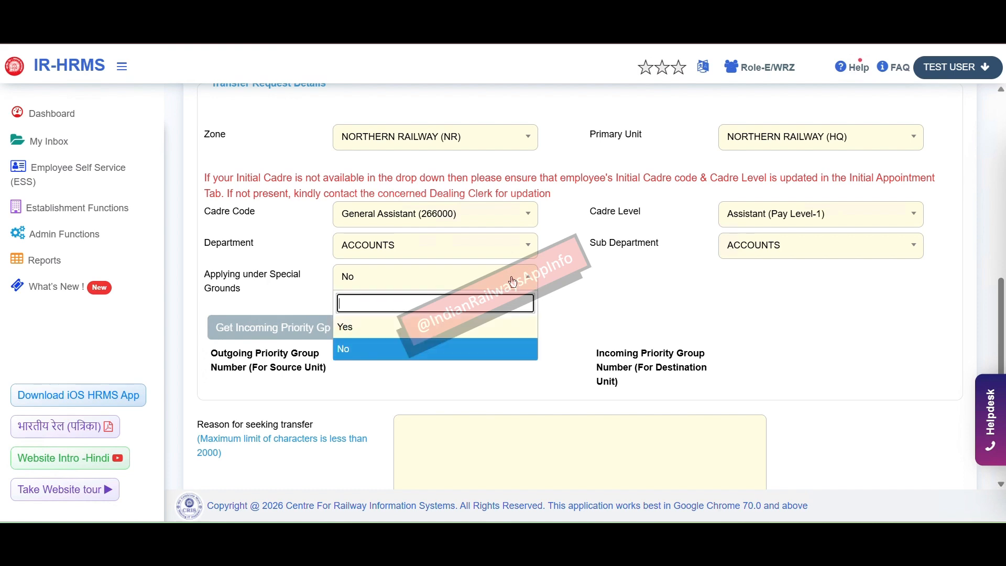
click(435, 325)
click(765, 276)
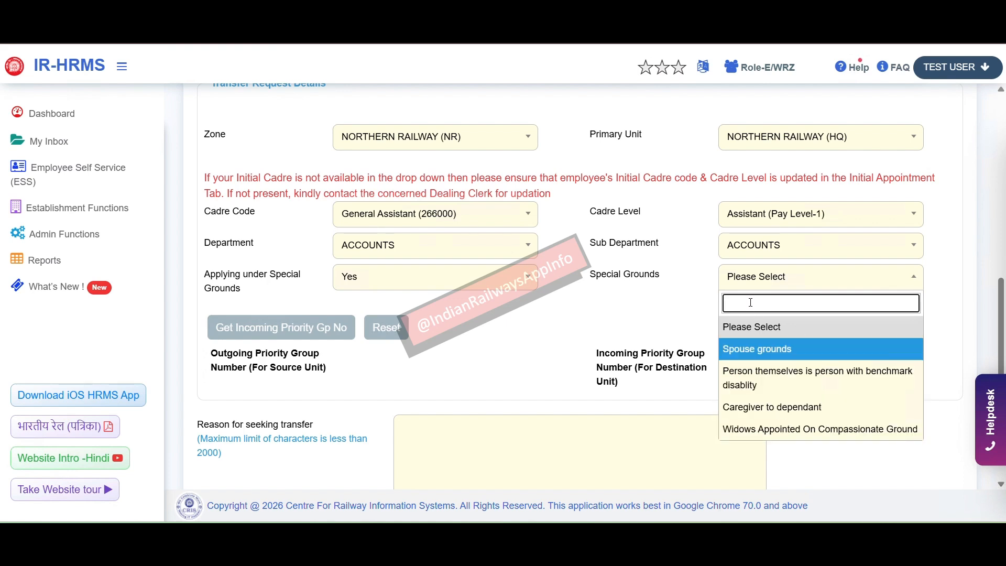
click(514, 280)
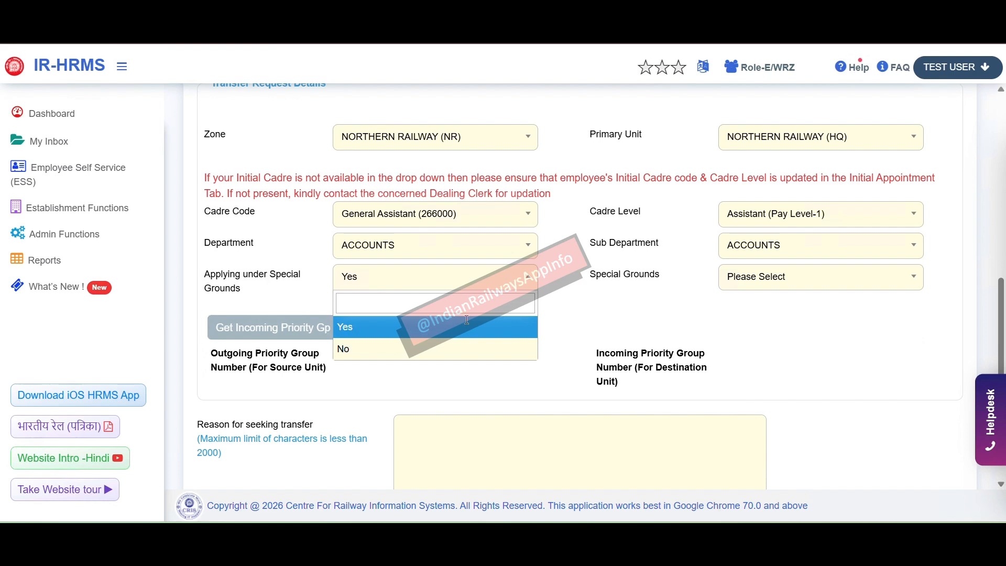
click(437, 350)
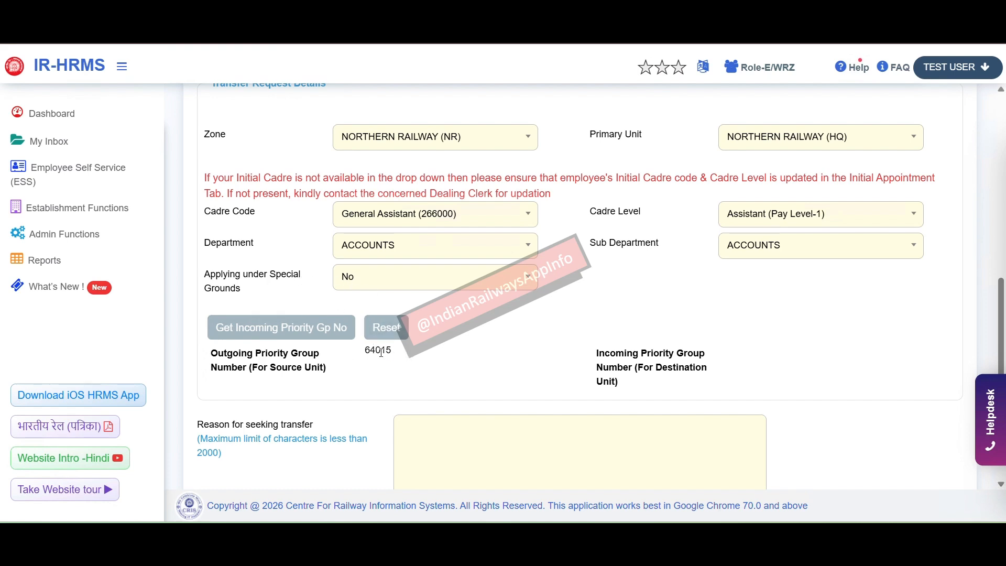
drag(407, 351, 357, 357)
Step: Apply under special grounds with Spouse grounds, dismissing the missing spouse details warning
click(519, 282)
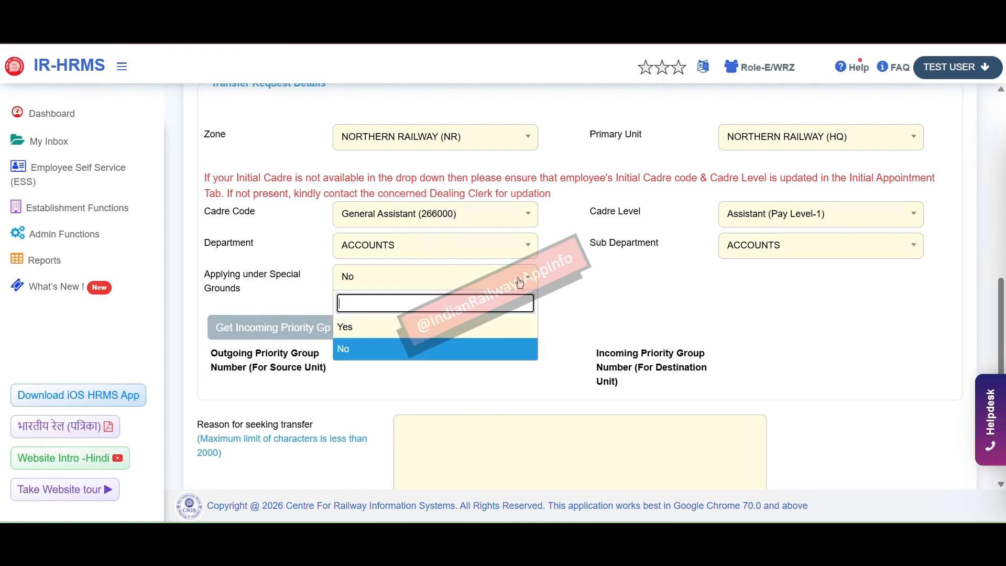
click(451, 326)
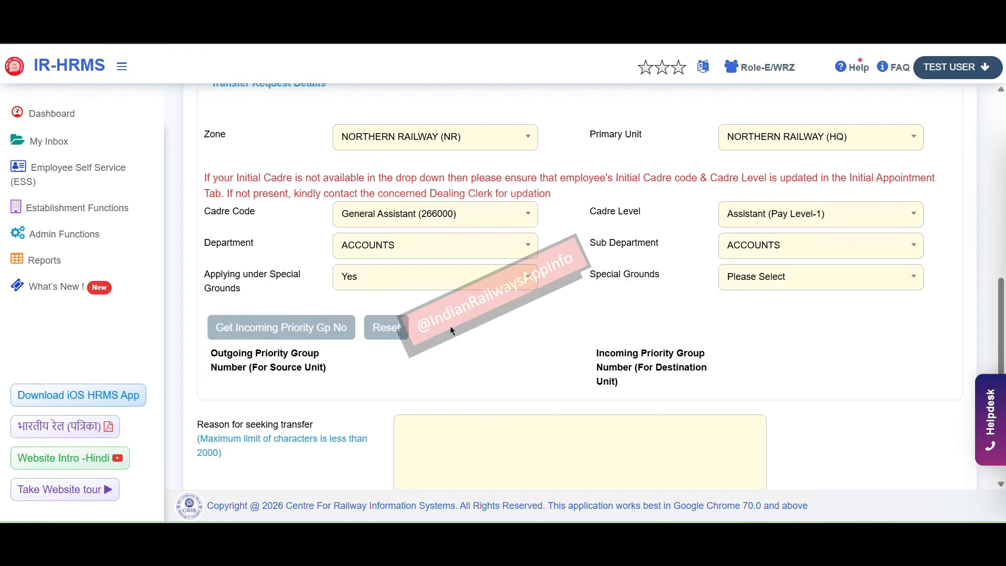
click(836, 279)
click(759, 351)
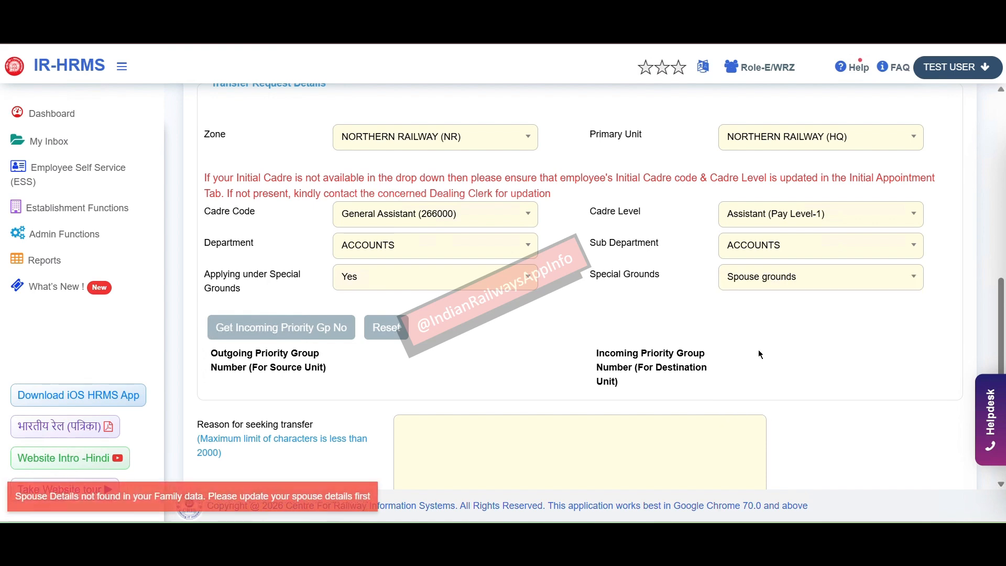
click(248, 502)
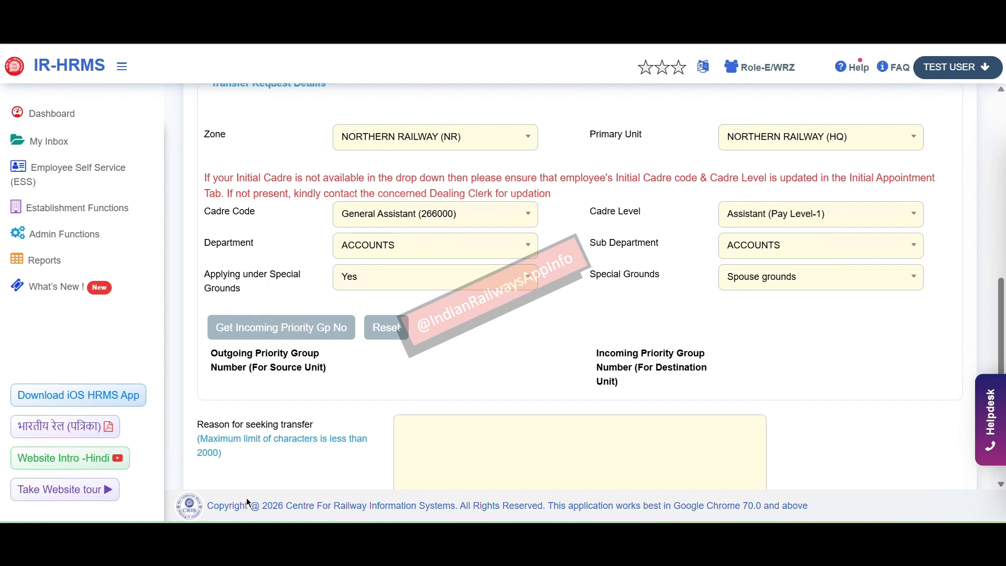
Step: Try benchmark disability, then Caregiver to dependant as special ground, acknowledging each rejection alert
click(749, 283)
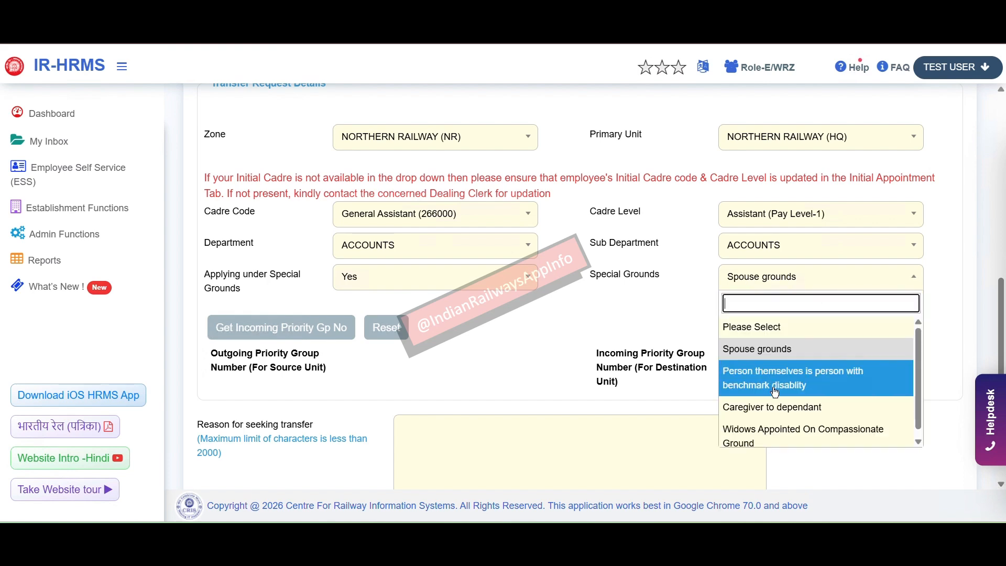
click(793, 386)
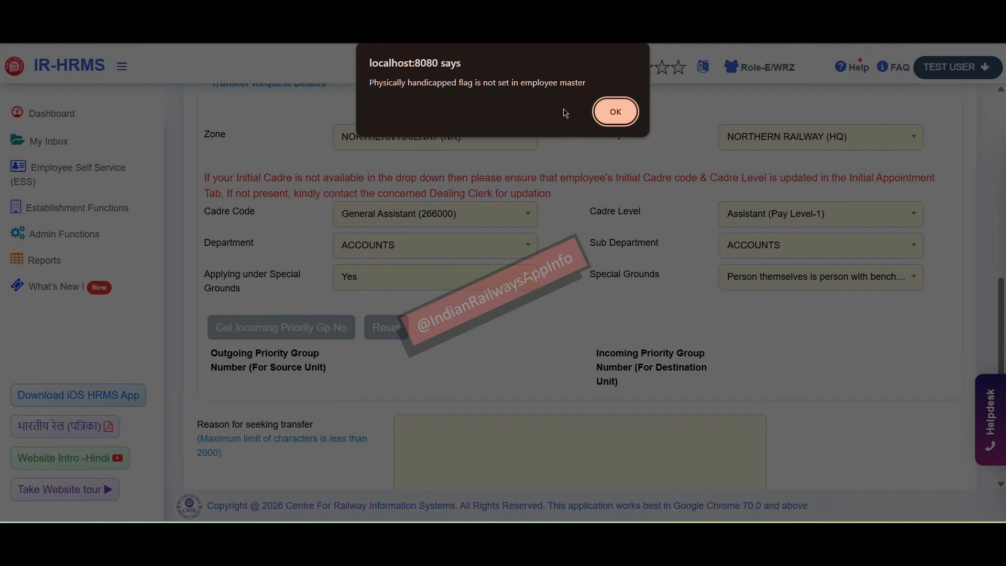
click(616, 113)
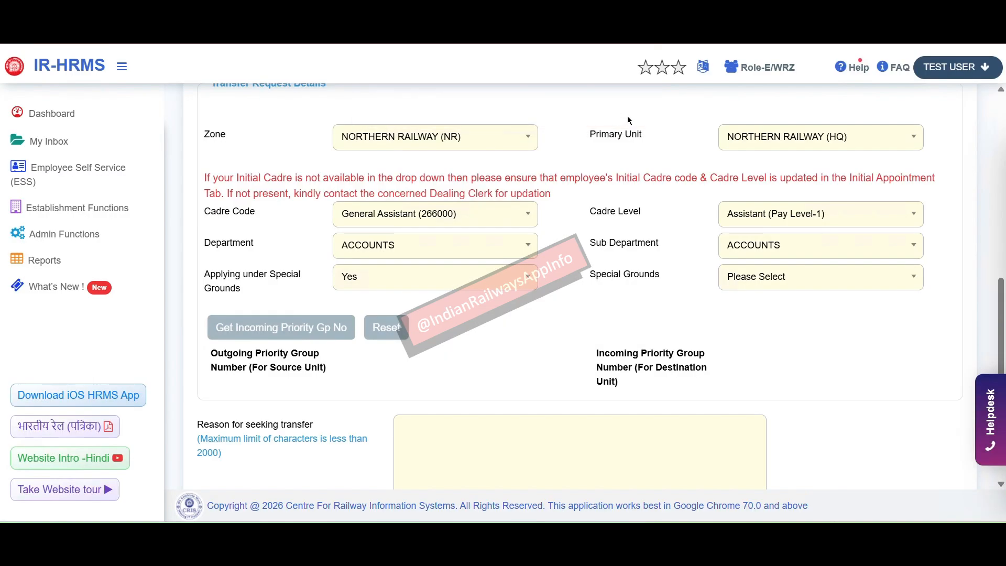
click(810, 274)
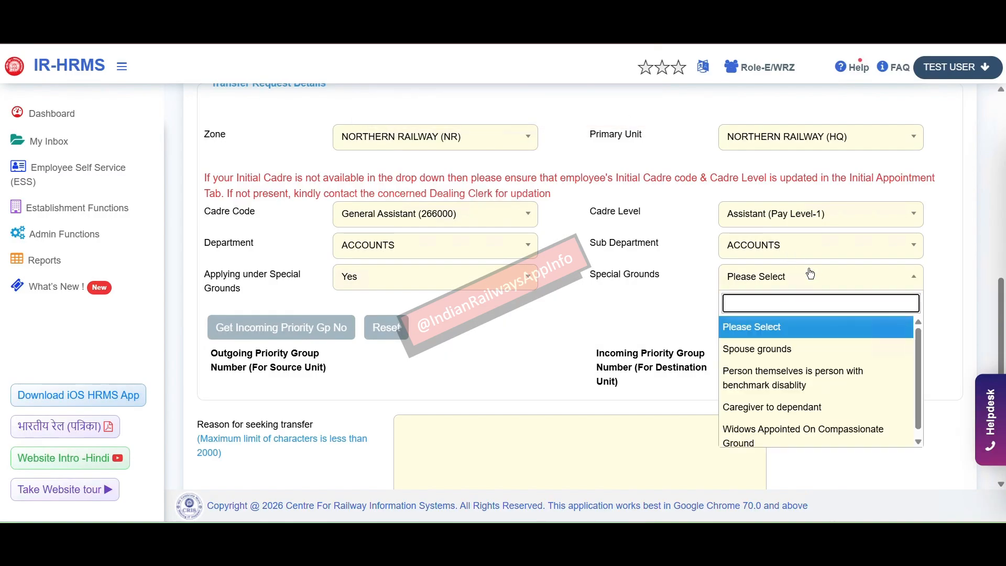
click(822, 407)
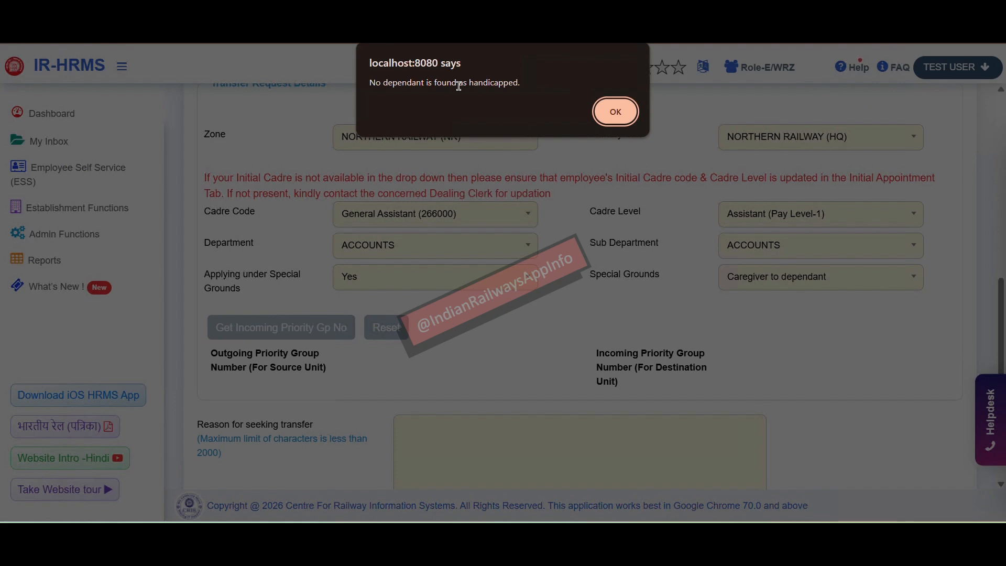
click(624, 121)
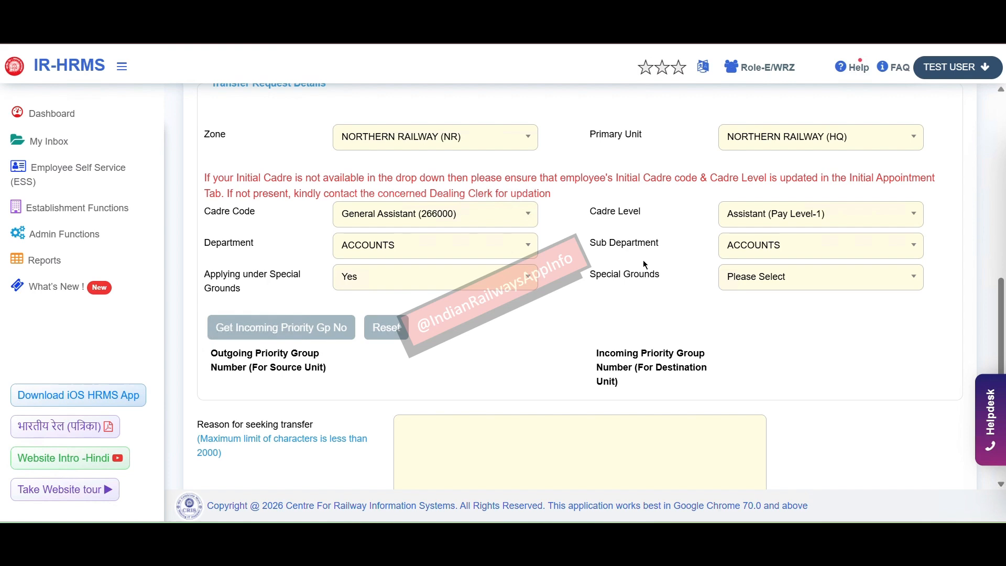
Step: Set Applying under Special Grounds to No and fetch the incoming priority group number
click(487, 276)
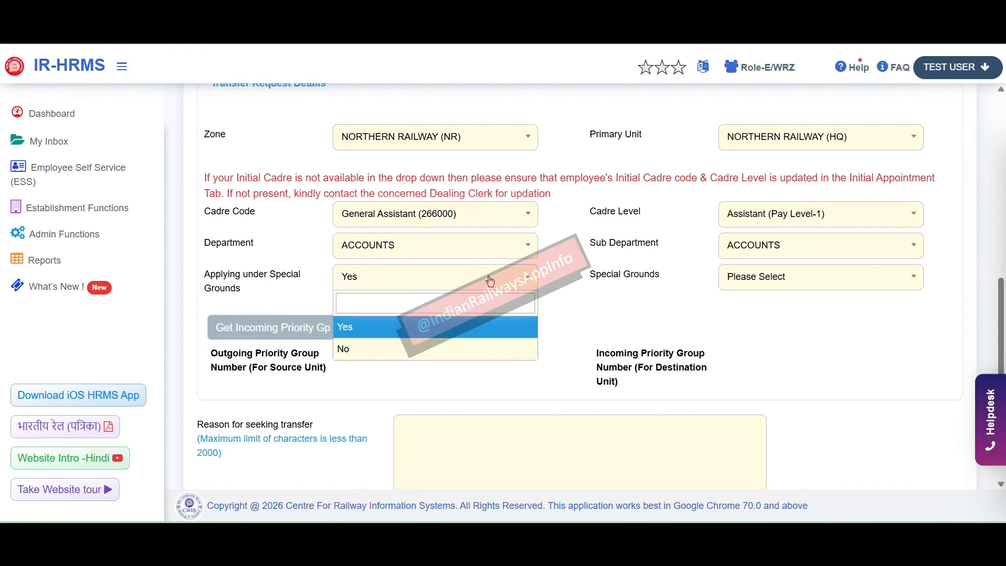
click(427, 348)
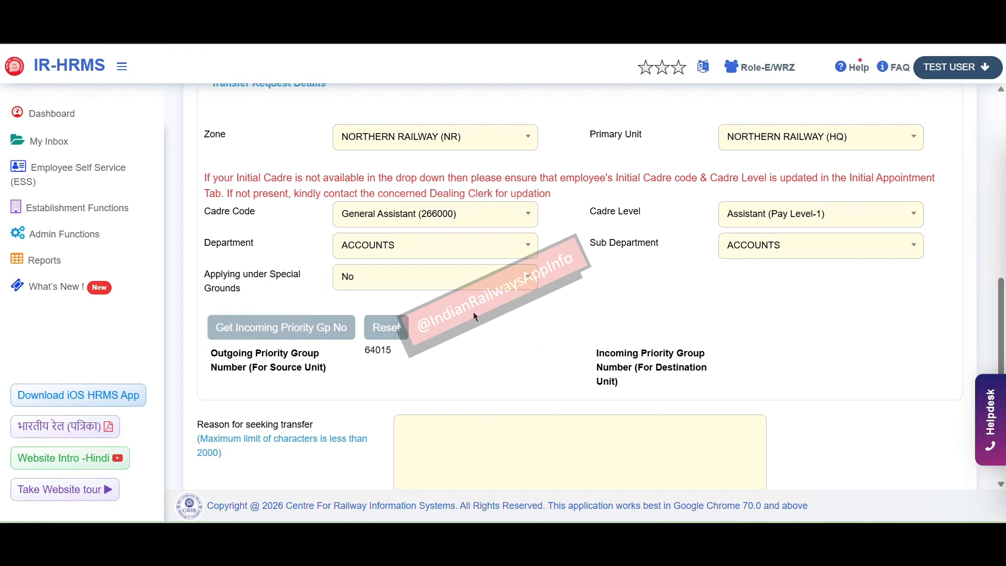
click(283, 330)
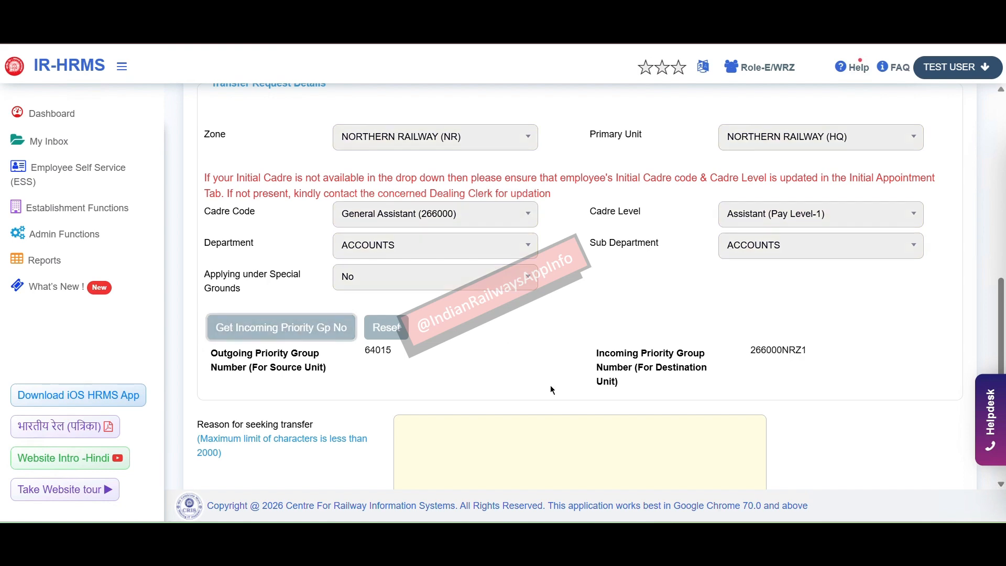
Step: Select the returned incoming priority group value 266000NRZ1 to inspect it
scroll(552, 386, down, 1)
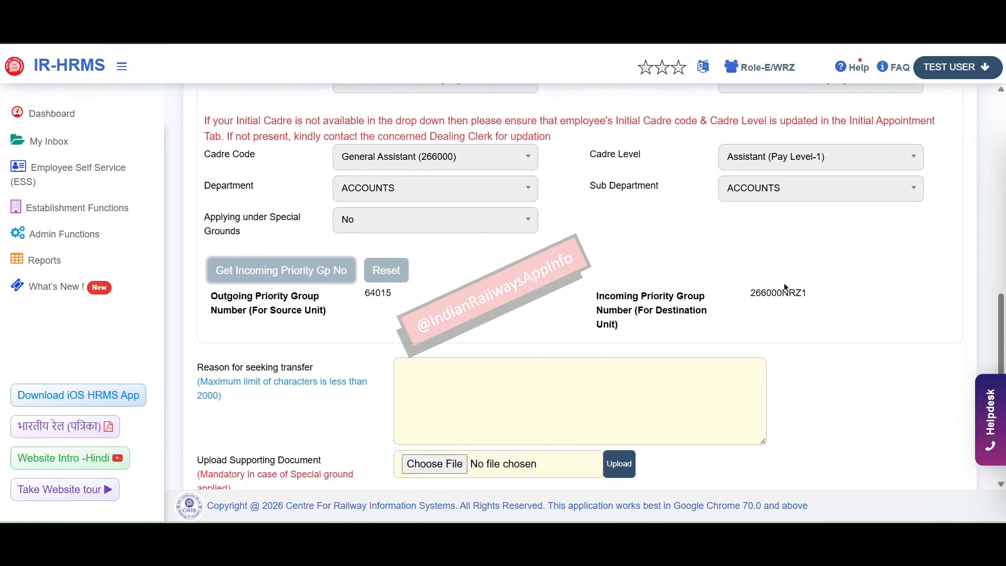
drag(651, 297, 702, 316)
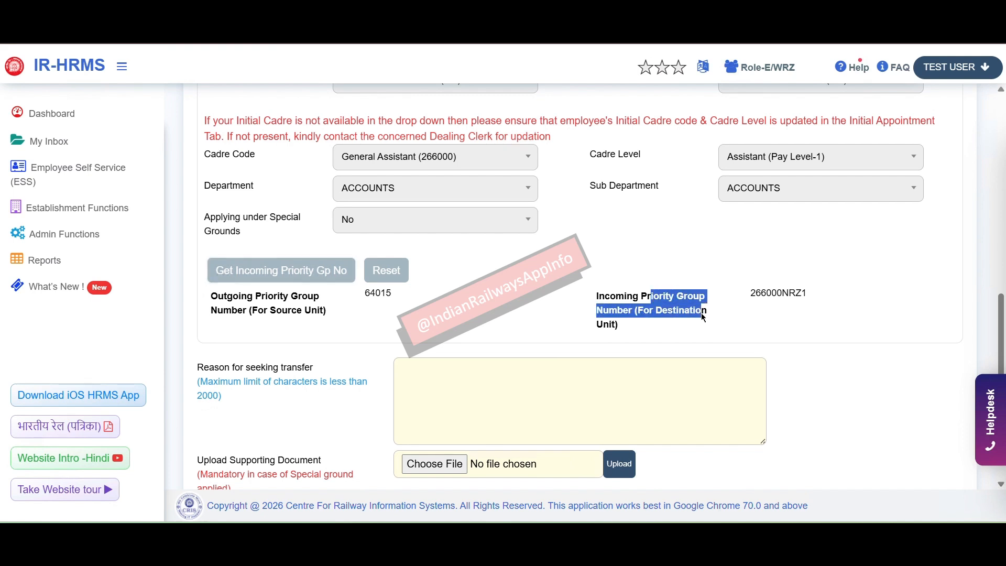
double_click(772, 296)
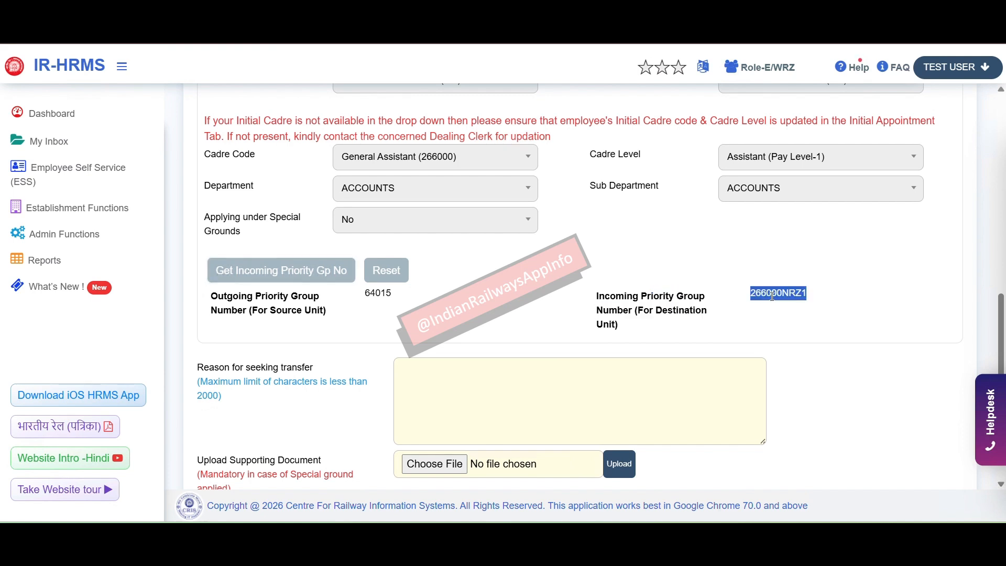
scroll(772, 296, down, 1)
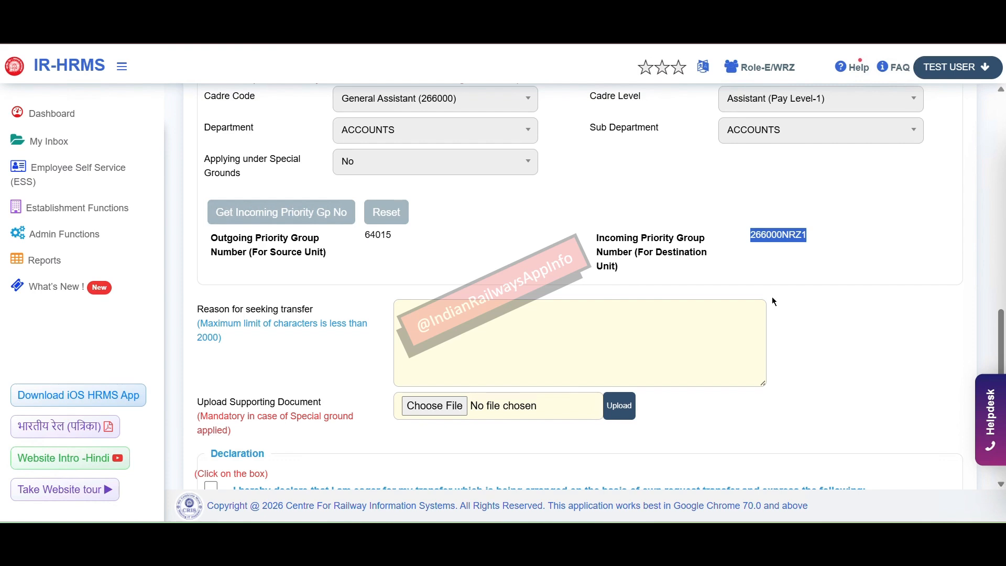
double_click(768, 234)
click(788, 233)
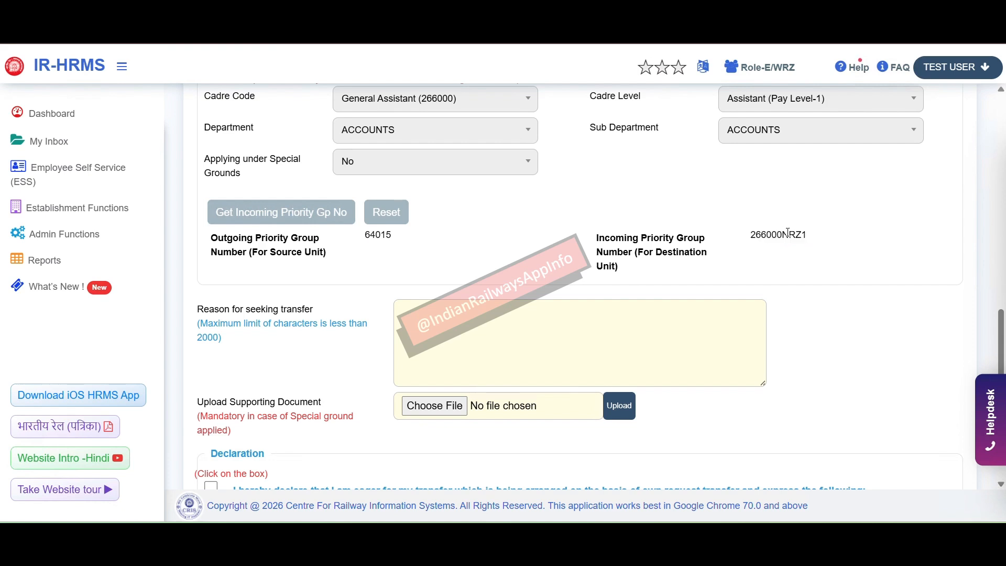
Step: Enter 'To care of my old parents' as the transfer reason and tick the Declaration checkbox
click(545, 358)
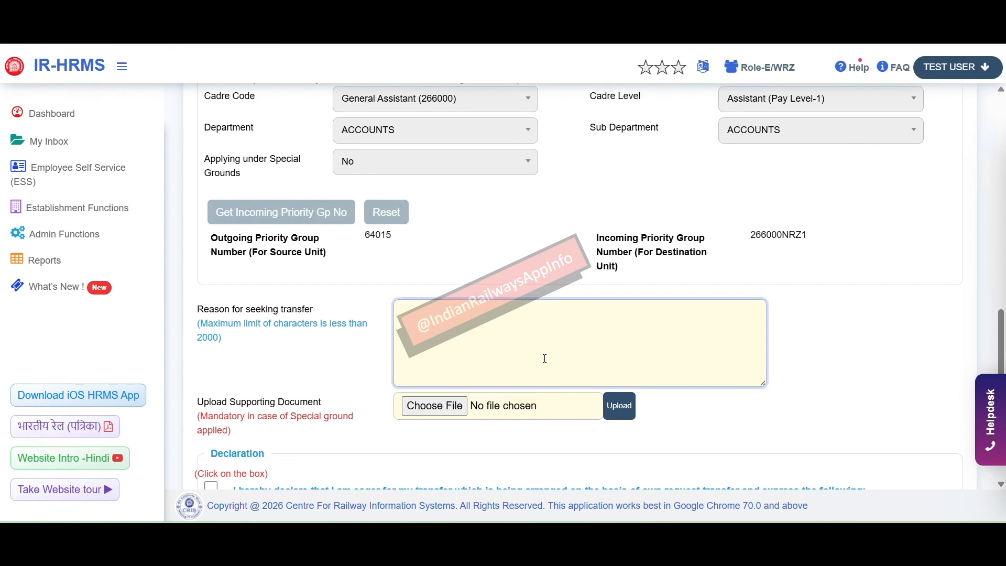
scroll(542, 353, down, 2)
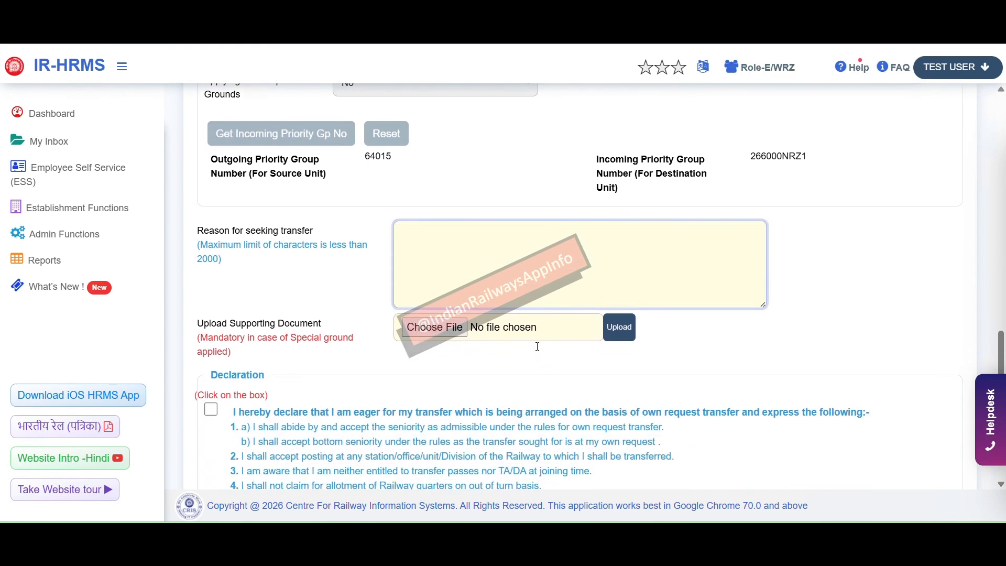
text(To care of my old parents)
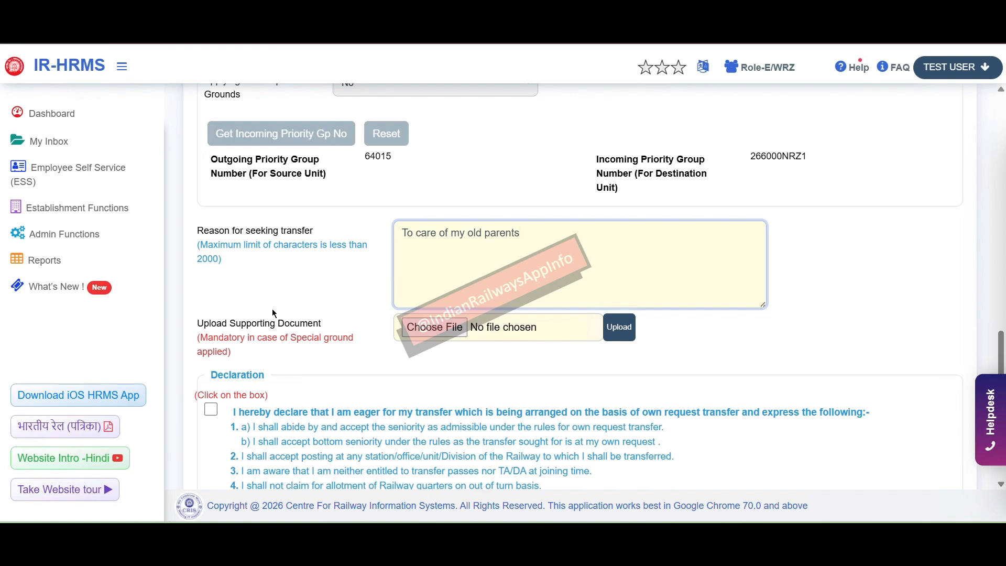
scroll(273, 311, down, 3)
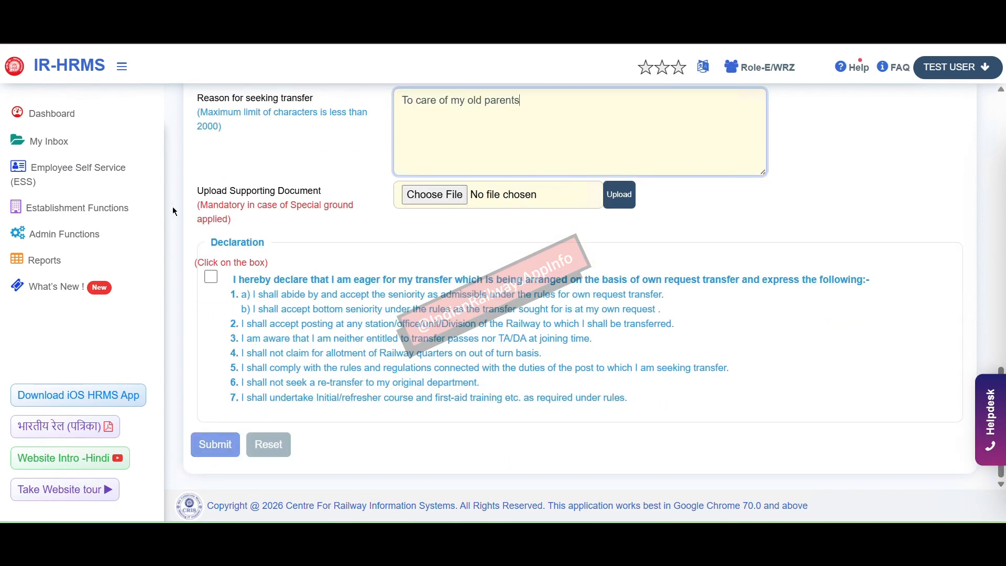
click(211, 277)
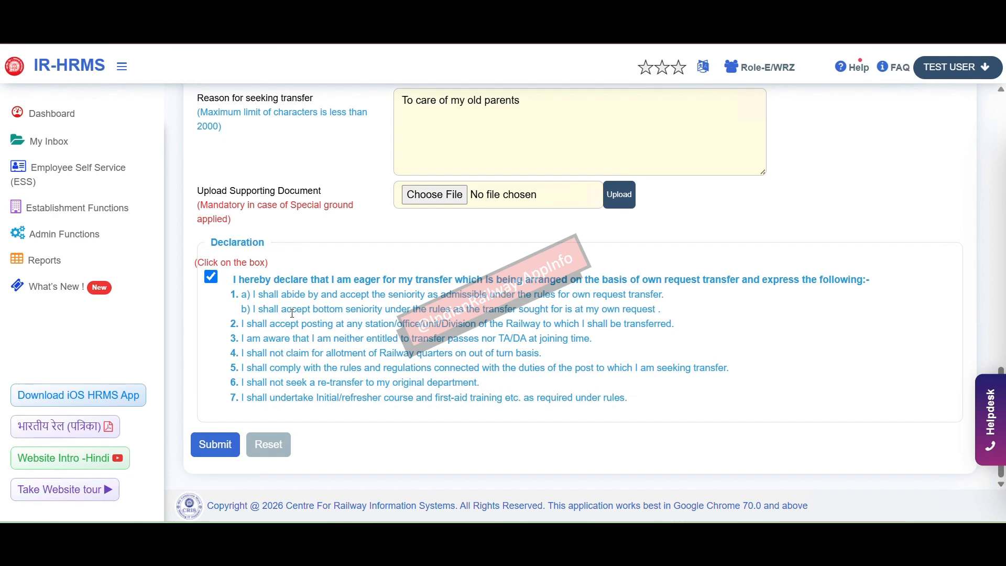
scroll(341, 262, up, 7)
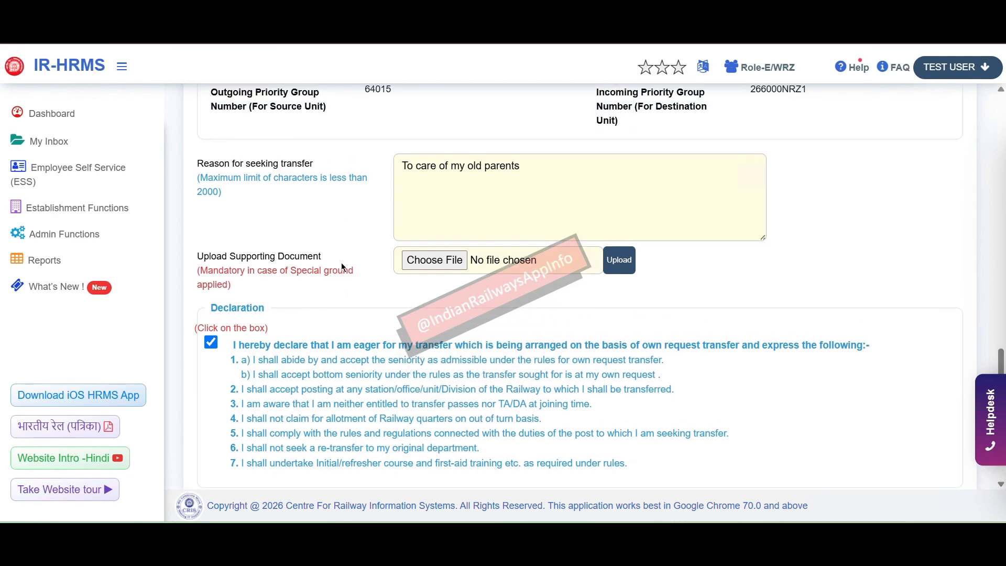
scroll(341, 263, down, 7)
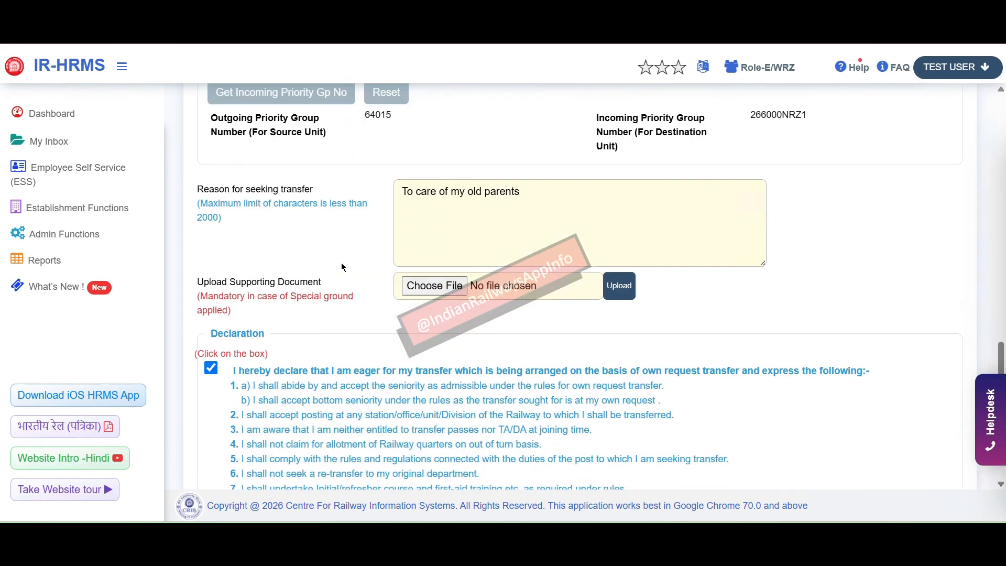
Step: Submit the form, review the PDF preview's Transfer Request Details and Declaration, and proceed
click(218, 447)
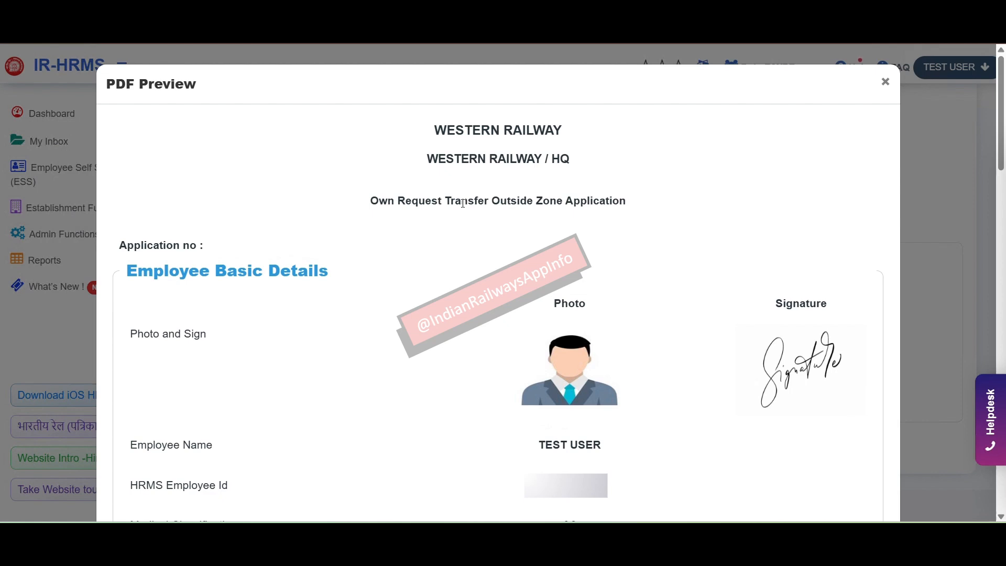
scroll(464, 203, down, 15)
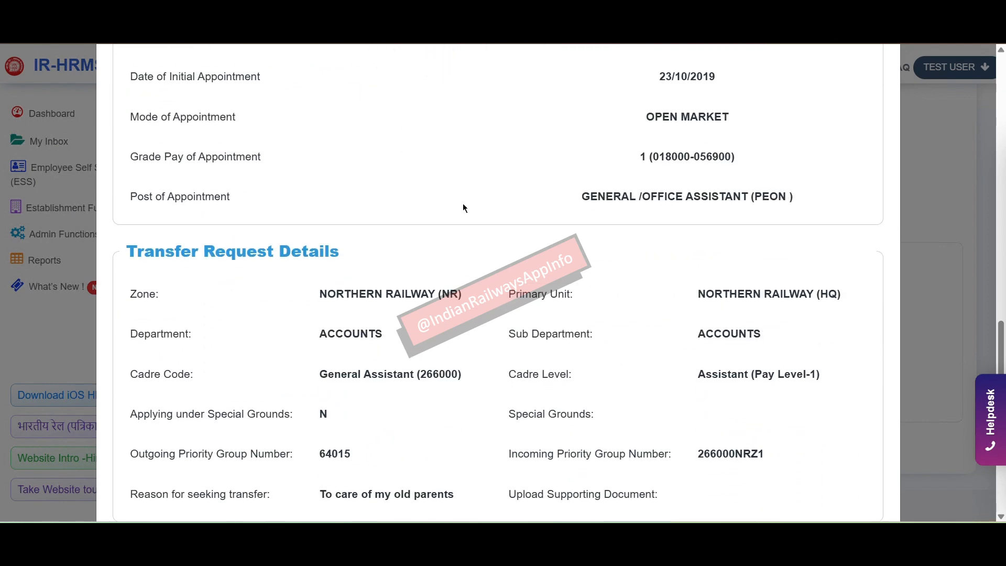
scroll(464, 208, down, 2)
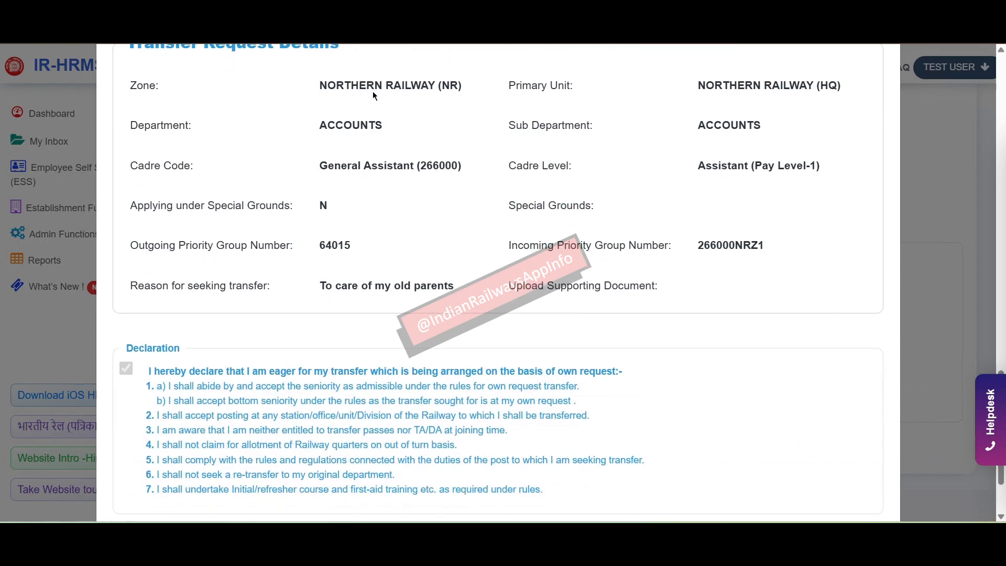
scroll(340, 85, up, 1)
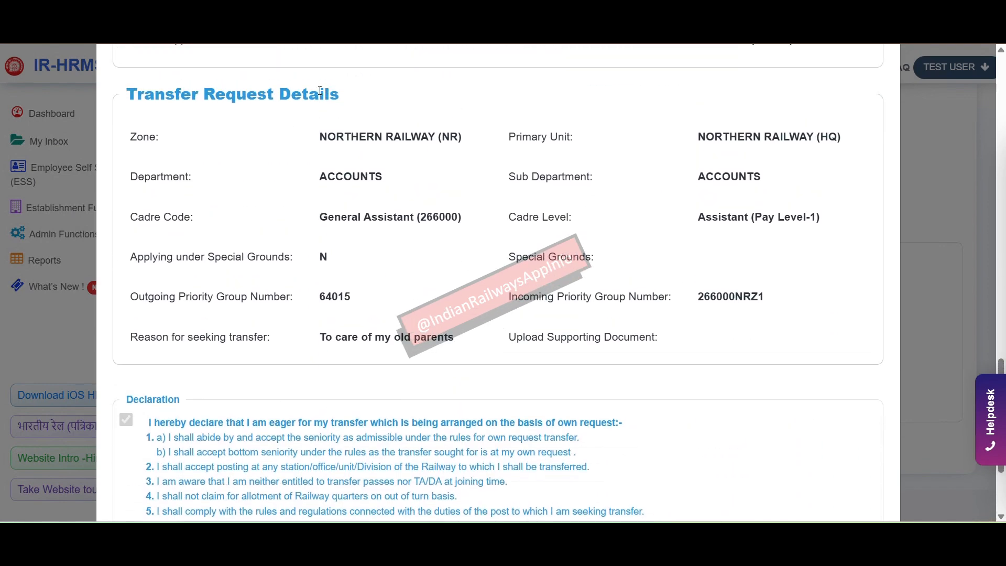
scroll(358, 149, down, 2)
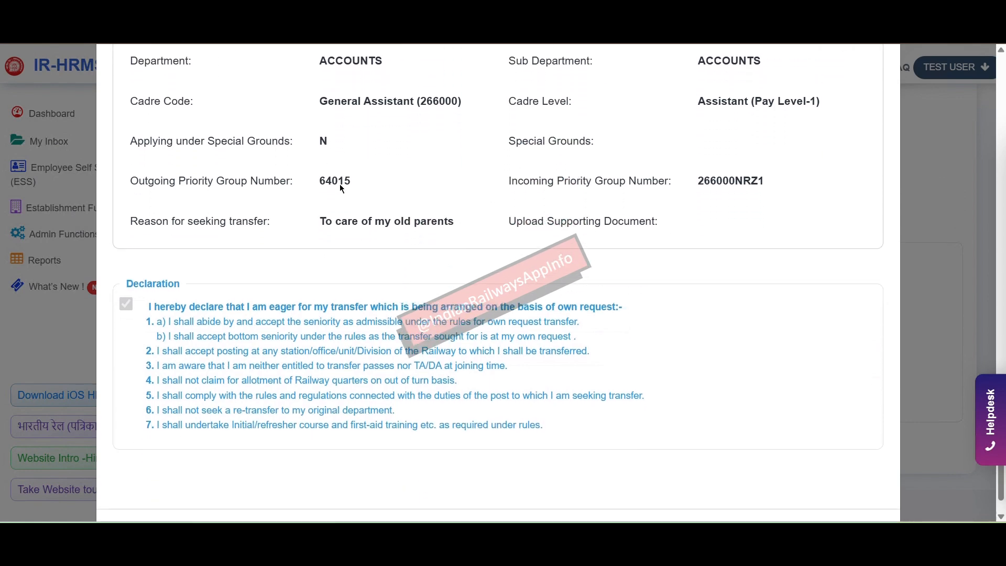
scroll(394, 301, down, 1)
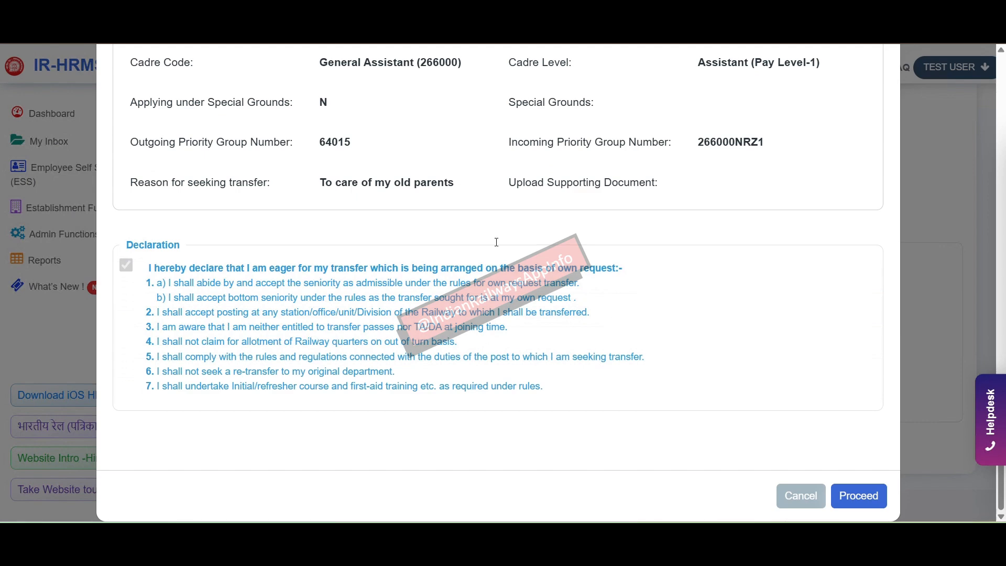
click(867, 498)
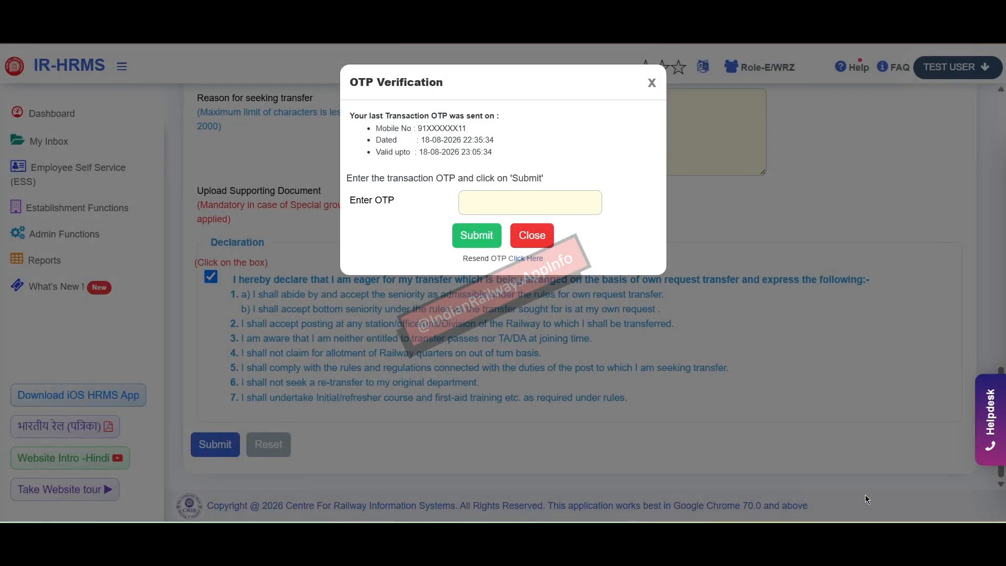
Step: Enter the received transaction OTP and submit the transfer application
click(559, 209)
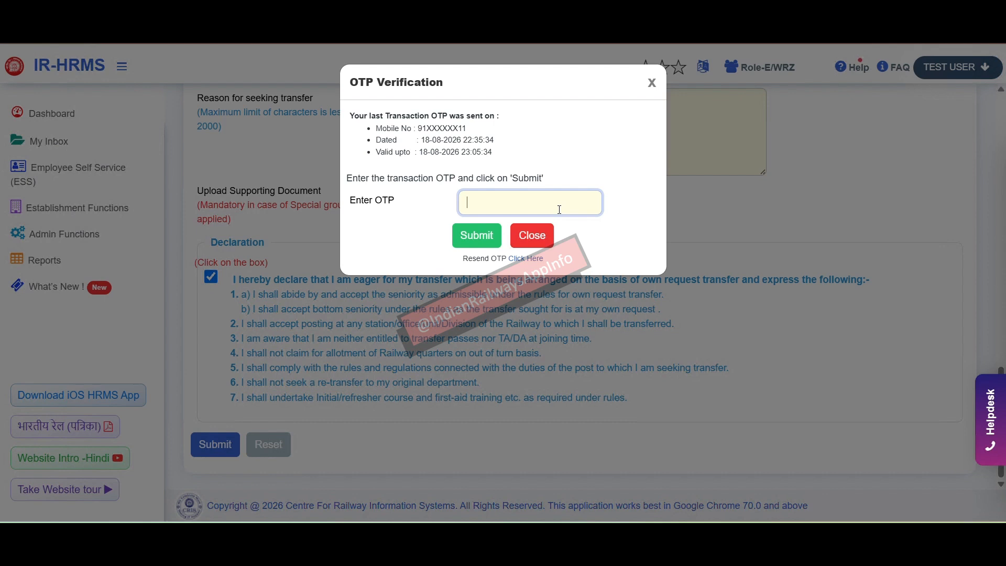
text(20)
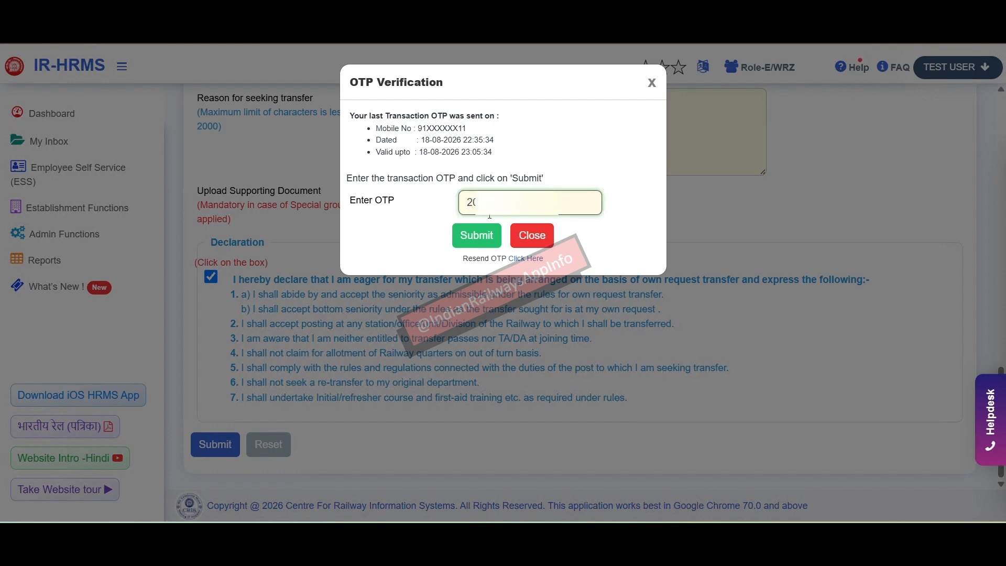
click(464, 238)
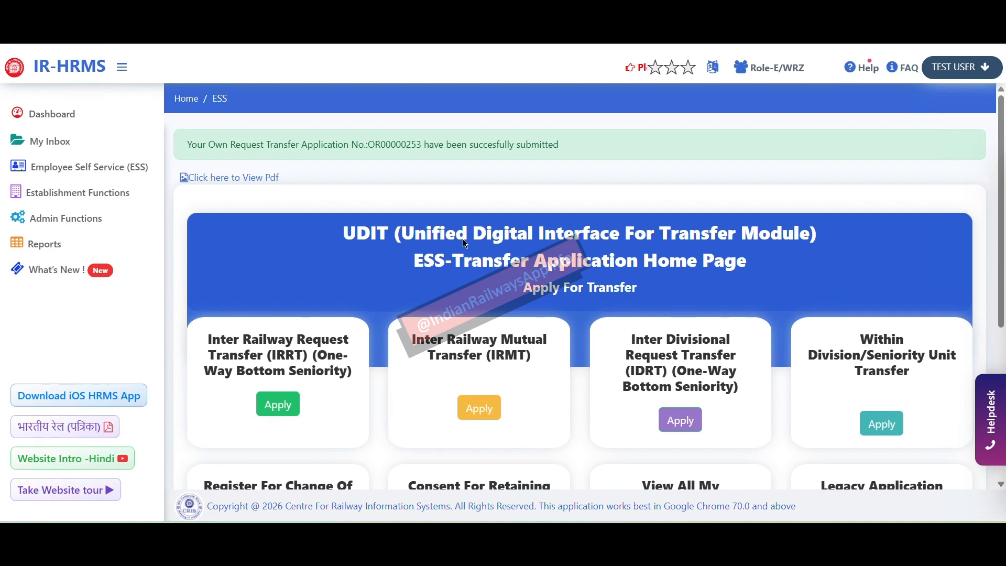
Step: Highlight the new application number shown in the submission confirmation message
double_click(391, 144)
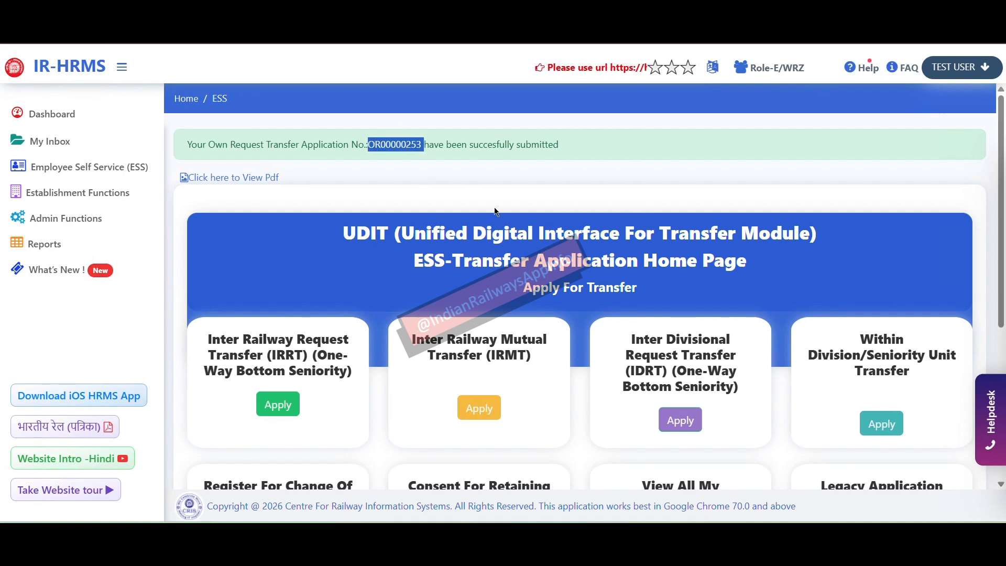
click(514, 236)
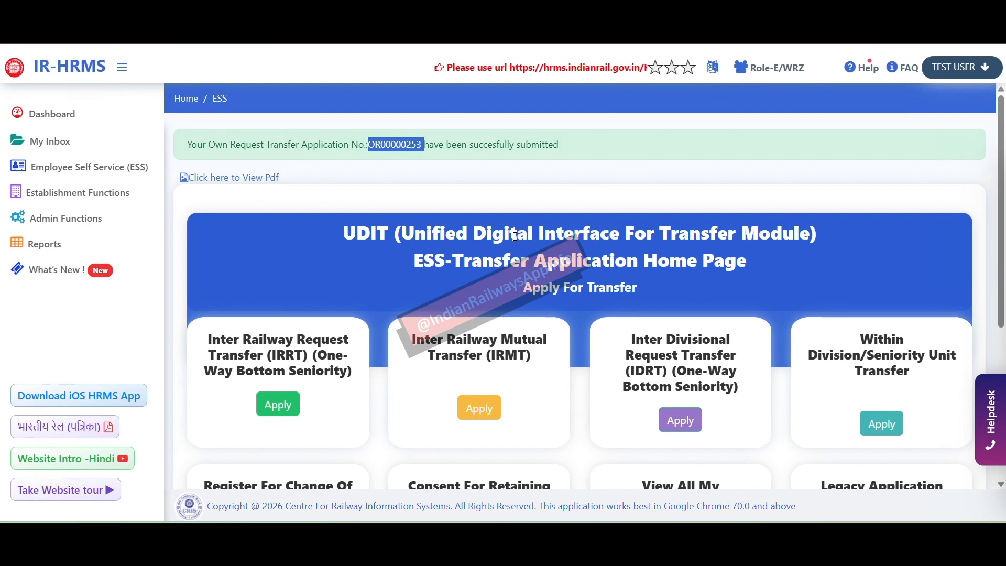
scroll(514, 236, down, 3)
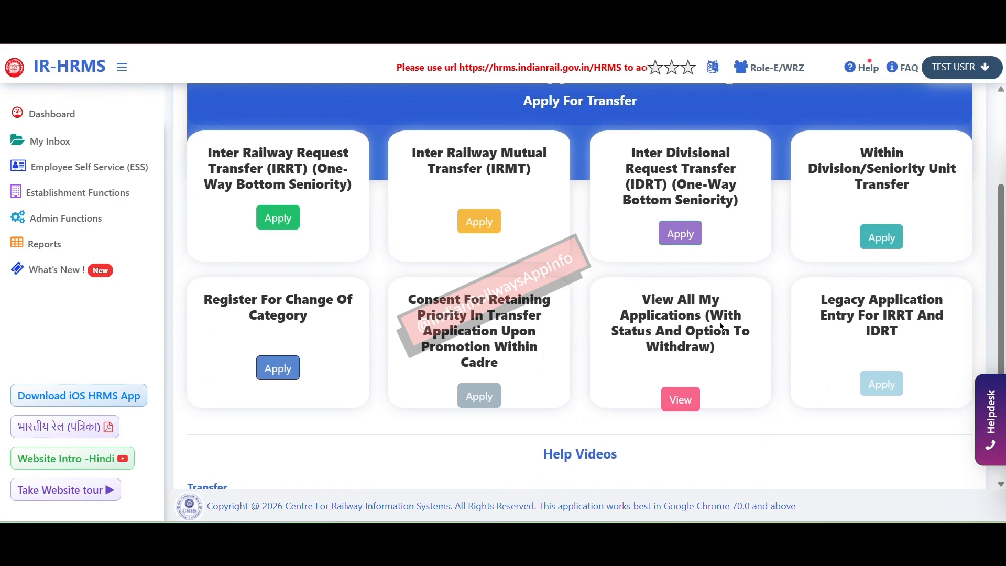
Step: Open View All My Applications and filter Type Of Transfer to IRRT
drag(639, 297, 723, 353)
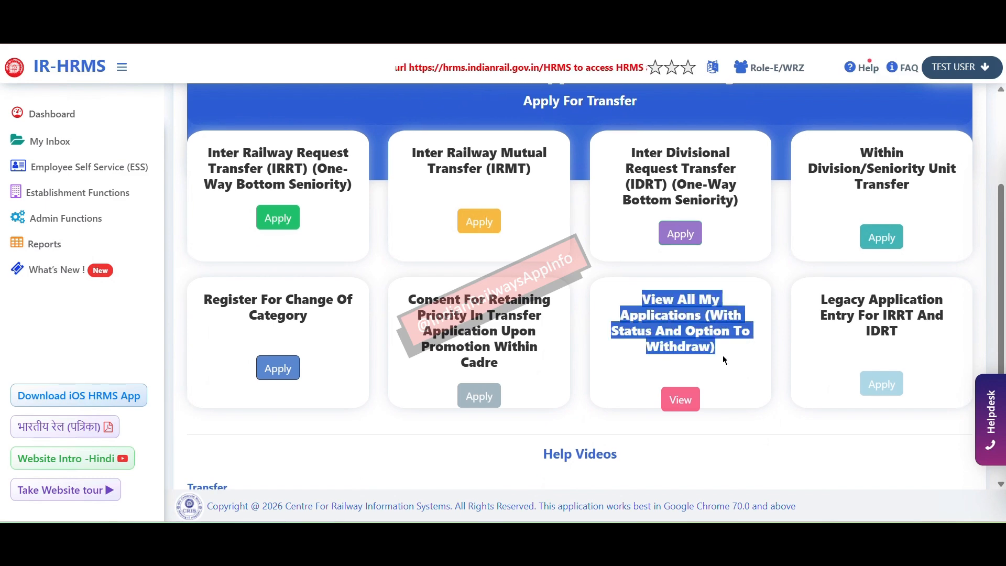
click(681, 399)
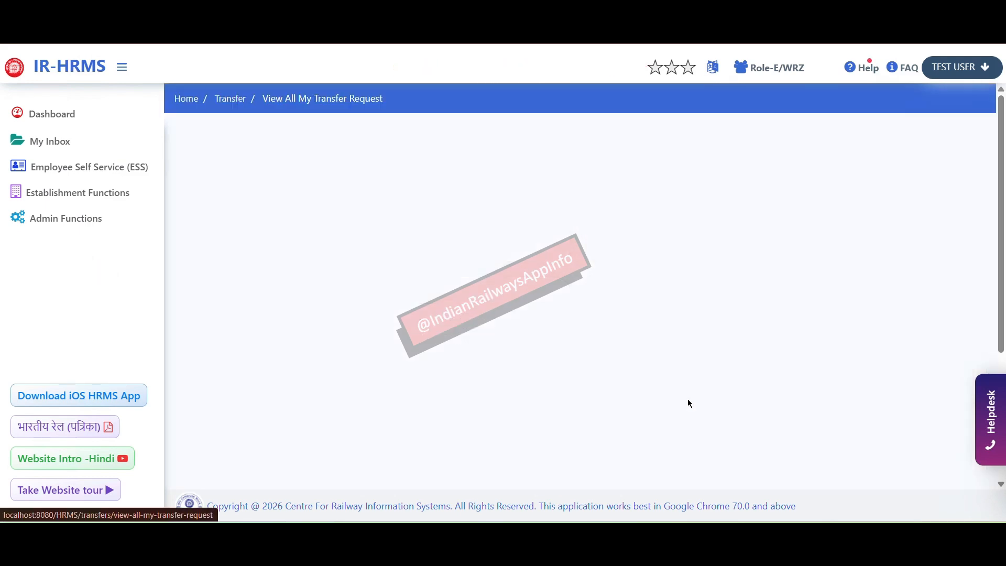
click(492, 412)
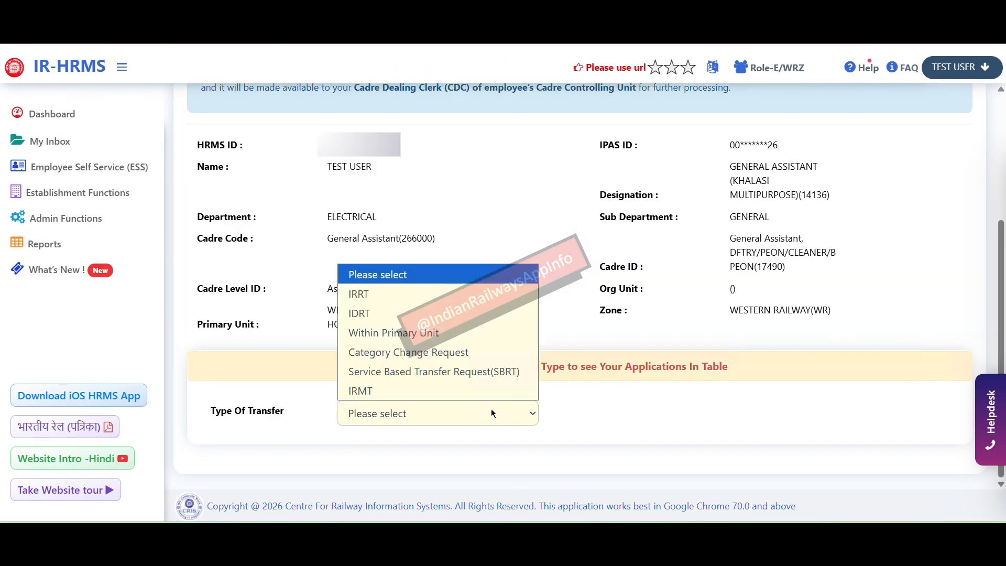
click(425, 293)
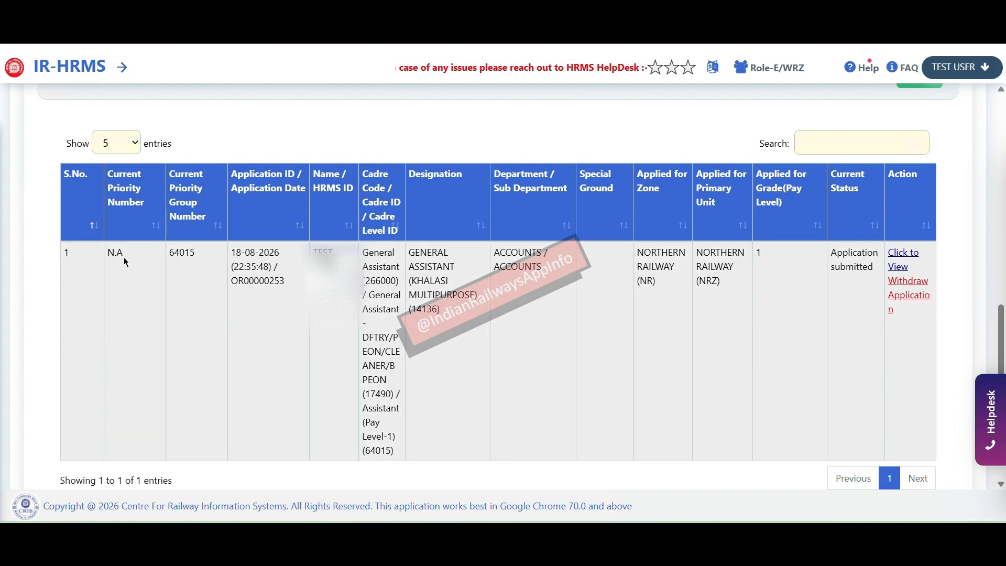
drag(124, 256, 106, 257)
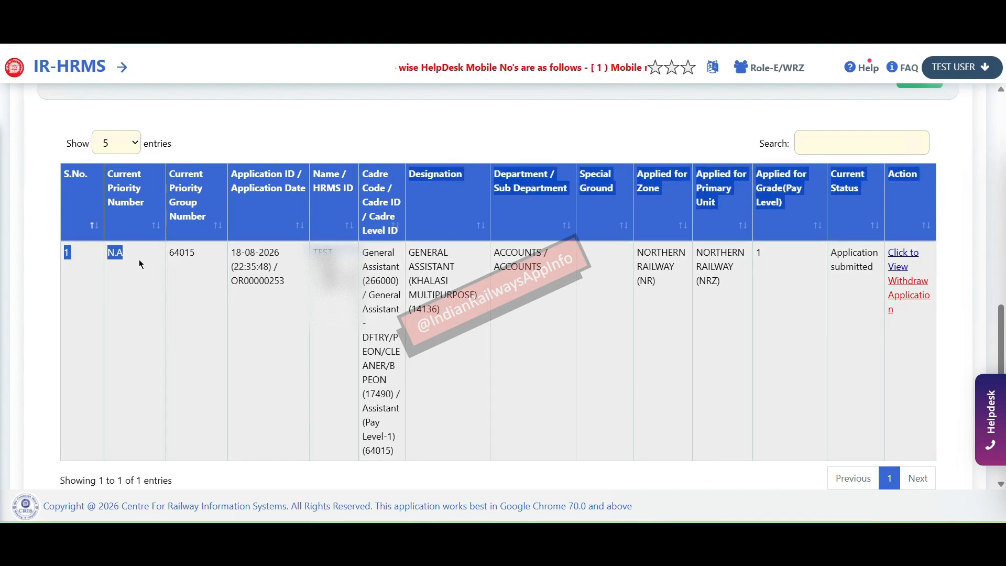
click(141, 264)
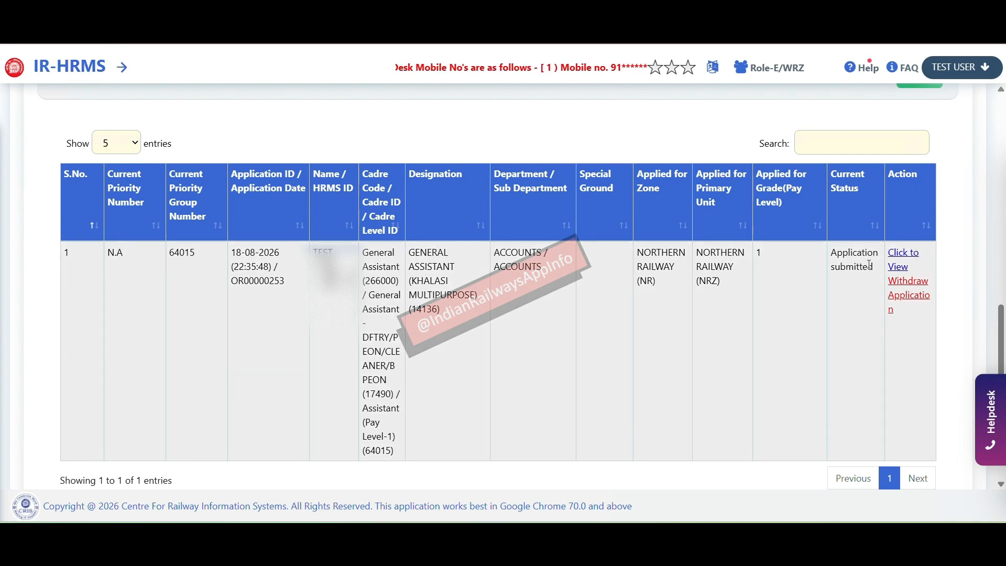
drag(881, 269, 827, 254)
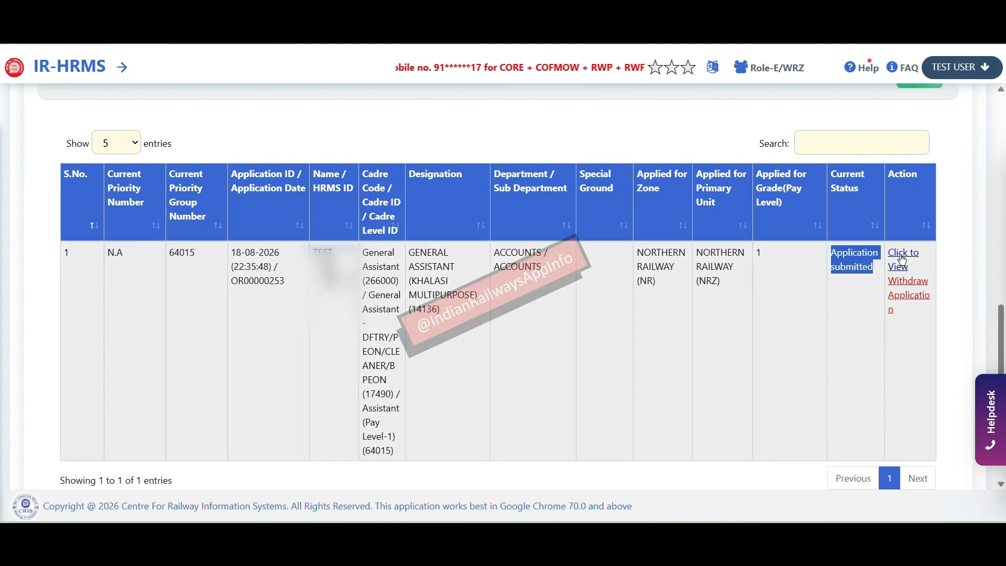
click(906, 294)
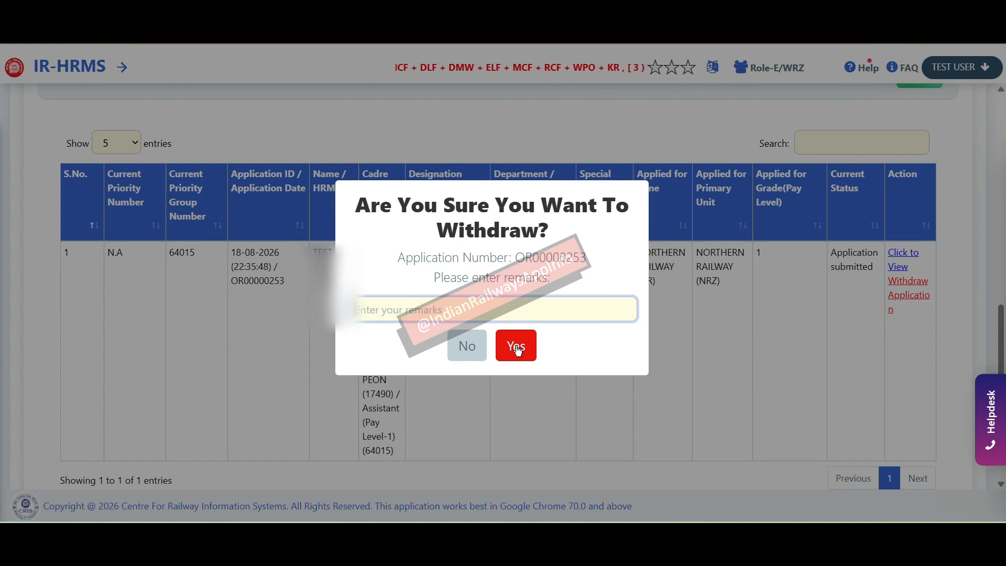
click(467, 346)
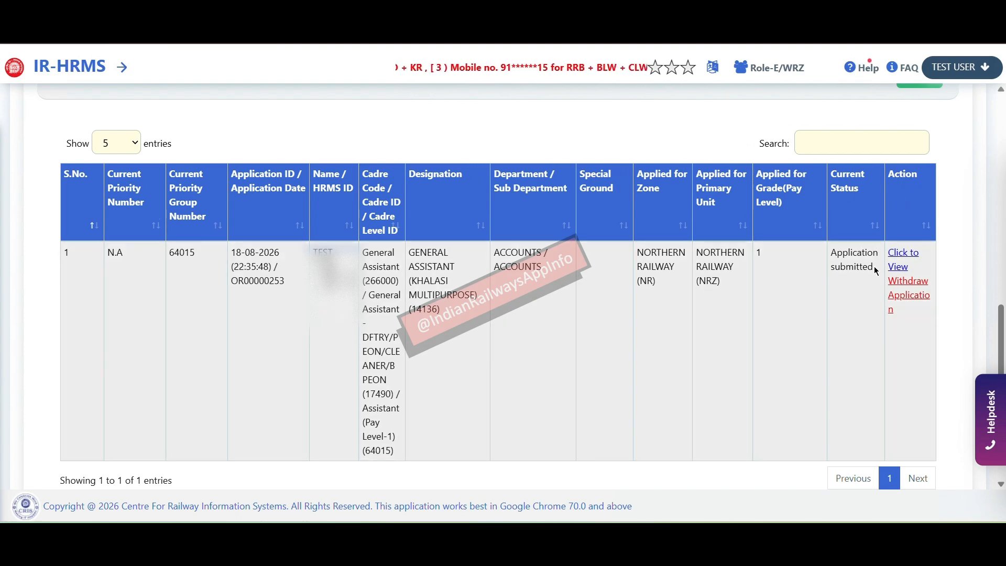
drag(875, 273, 833, 257)
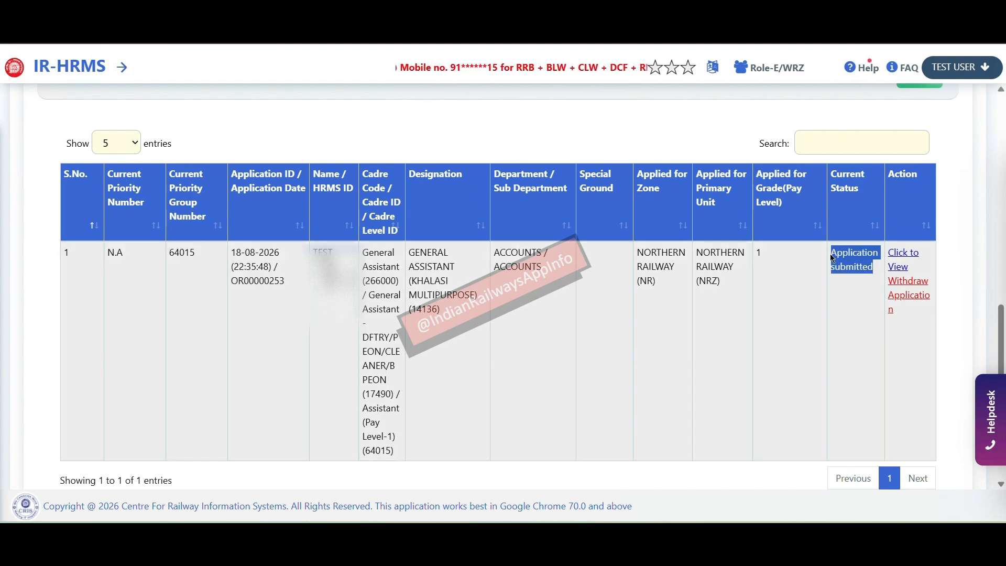